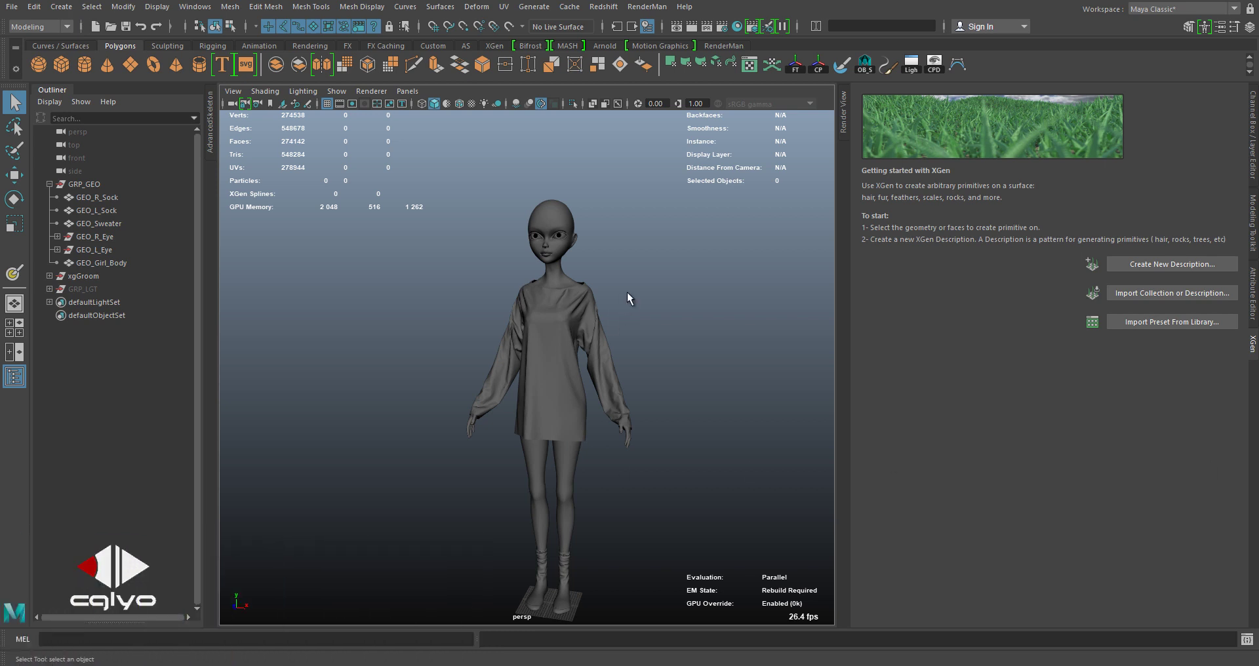
# Duplicate the girl's body mesh and isolate the copy in the viewport
pyautogui.keyDown('alt'); pyautogui.moveTo(632, 244); pyautogui.dragTo(630, 306, button='middle'); pyautogui.keyUp('alt')
pyautogui.keyDown('alt'); pyautogui.moveTo(631, 306); pyautogui.dragTo(650, 301, button='right'); pyautogui.keyUp('alt')
pyautogui.keyDown('alt'); pyautogui.moveTo(650, 301); pyautogui.dragTo(642, 341, button='middle'); pyautogui.keyUp('alt')
pyautogui.keyDown('alt'); pyautogui.moveTo(642, 341); pyautogui.dragTo(599, 383); pyautogui.keyUp('alt')
pyautogui.keyDown('alt'); pyautogui.moveTo(599, 382); pyautogui.dragTo(626, 382, button='right'); pyautogui.keyUp('alt')
pyautogui.keyDown('alt'); pyautogui.moveTo(627, 382); pyautogui.dragTo(620, 410, button='middle'); pyautogui.keyUp('alt')
pyautogui.keyDown('alt'); pyautogui.moveTo(619, 409); pyautogui.dragTo(591, 412); pyautogui.keyUp('alt')
pyautogui.click(557, 365)
pyautogui.keyDown('alt'); pyautogui.moveTo(659, 380); pyautogui.dragTo(621, 297); pyautogui.keyUp('alt')
pyautogui.press('space')
pyautogui.hotkey('ctrl', 'd')
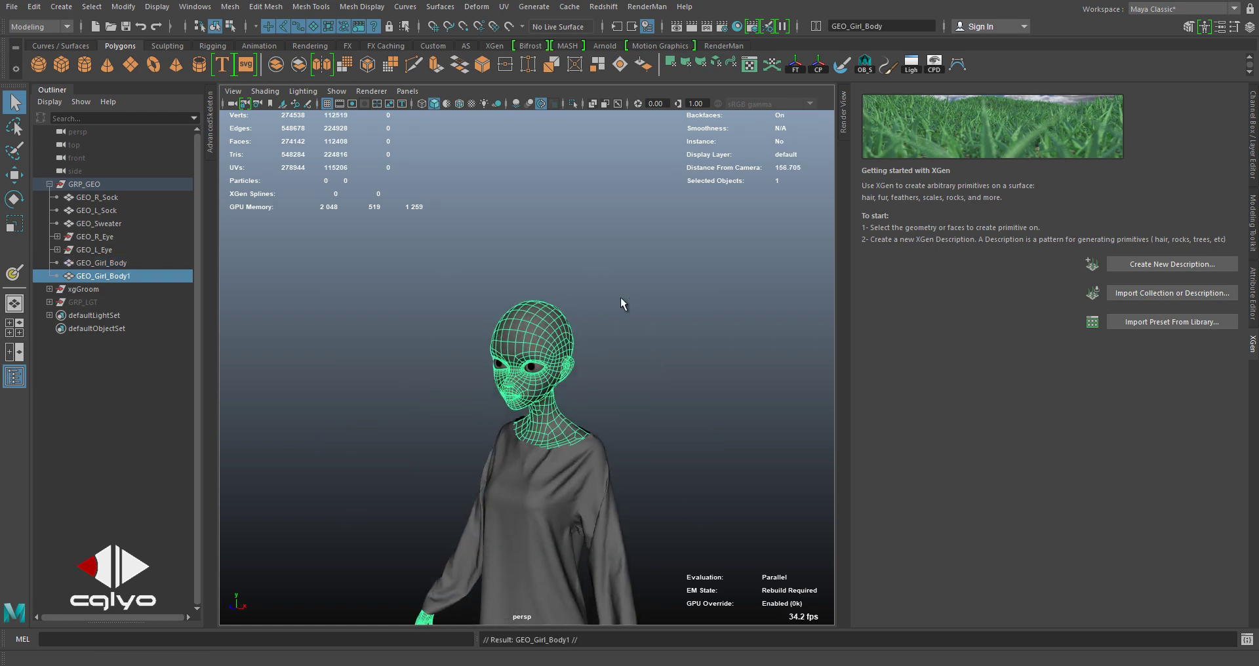
pyautogui.hotkey('ctrl', '1')
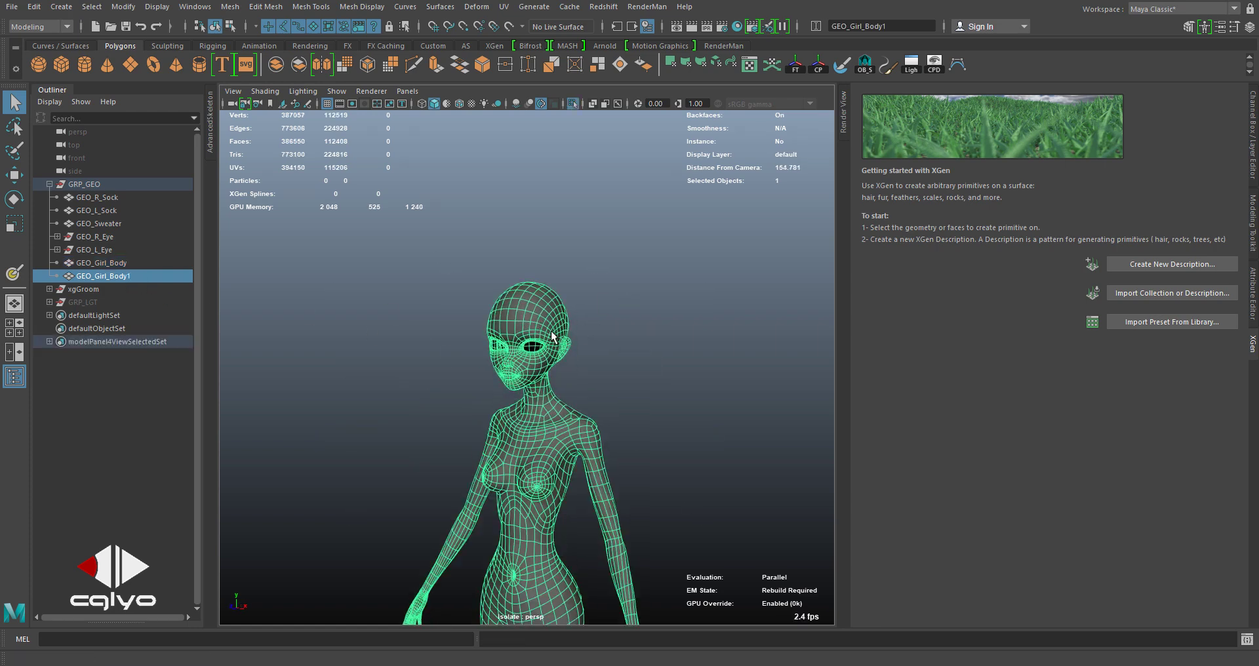
# Show the isolated body copy's head in the side view, in face selection mode with the Lasso tool active
pyautogui.keyDown('alt'); pyautogui.moveTo(535, 326); pyautogui.dragTo(534, 326); pyautogui.keyUp('alt')
pyautogui.press('space')
pyautogui.moveTo(534, 326); pyautogui.dragTo(577, 326)
pyautogui.keyDown('alt'); pyautogui.moveTo(549, 316); pyautogui.dragTo(555, 322, button='middle'); pyautogui.keyUp('alt')
pyautogui.moveTo(578, 281); pyautogui.dragTo(575, 300, button='right')
pyautogui.scroll(2, 528, 274)
pyautogui.keyDown('alt'); pyautogui.moveTo(527, 274); pyautogui.dragTo(536, 263, button='middle'); pyautogui.keyUp('alt')
pyautogui.click(14, 127)
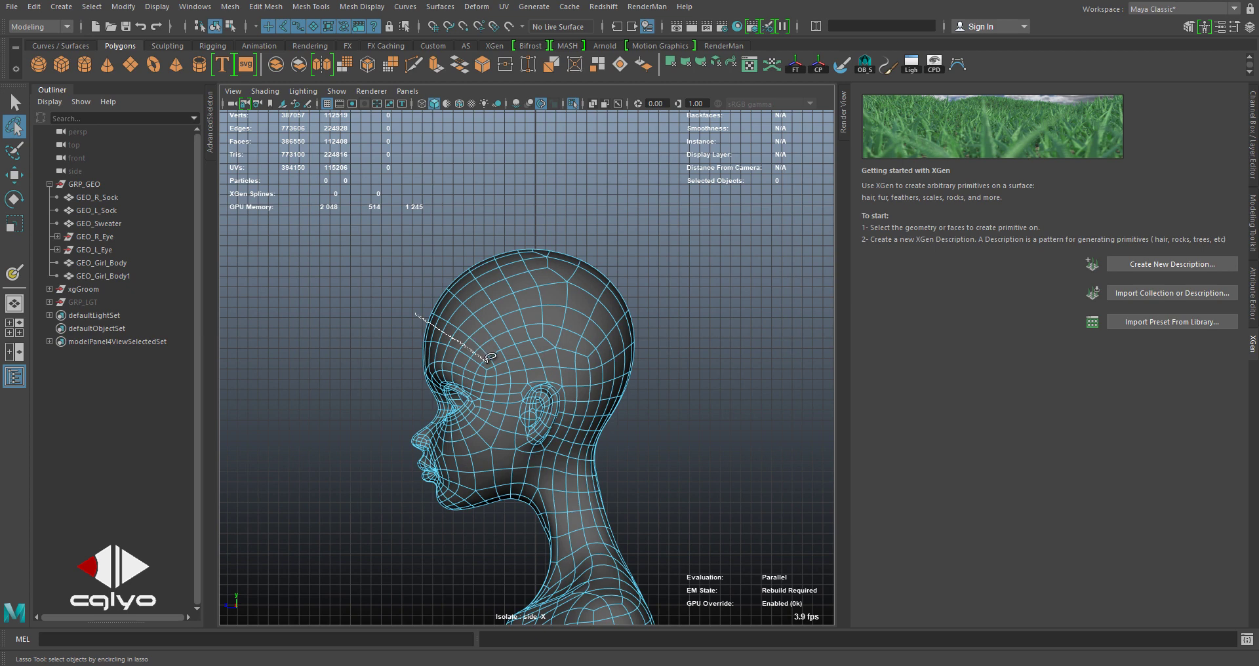
# Select the scalp faces of the body copy from the forehead hairline around the ear to the nape
pyautogui.moveTo(488, 361)
pyautogui.mouseDown()
pyautogui.moveTo(561, 365)
pyautogui.moveTo(661, 333)
pyautogui.moveTo(416, 261)
pyautogui.moveTo(417, 309)
pyautogui.mouseUp()
pyautogui.keyDown('alt'); pyautogui.moveTo(569, 333); pyautogui.dragTo(560, 301, button='middle'); pyautogui.keyUp('alt')
pyautogui.moveTo(563, 317)
pyautogui.mouseDown()
pyautogui.moveTo(585, 371)
pyautogui.moveTo(569, 319)
pyautogui.mouseUp()
pyautogui.press('w')
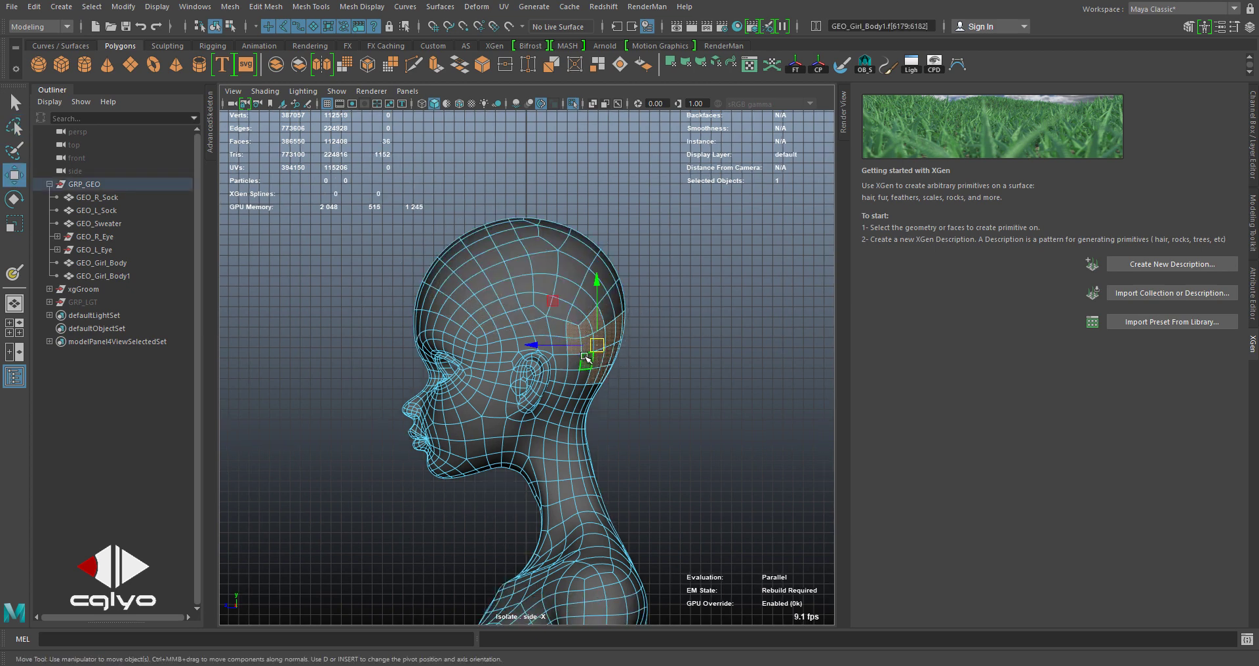
pyautogui.hotkey('ctrl', 'z')
pyautogui.moveTo(668, 332); pyautogui.dragTo(561, 401)
pyautogui.keyDown('alt'); pyautogui.moveTo(501, 295); pyautogui.dragTo(518, 338, button='middle'); pyautogui.keyUp('alt')
pyautogui.keyDown('ctrl'); pyautogui.keyDown('shift'); pyautogui.moveTo(524, 340); pyautogui.dragTo(565, 354); pyautogui.keyUp('shift'); pyautogui.keyUp('ctrl')
pyautogui.keyDown('alt'); pyautogui.moveTo(454, 300); pyautogui.dragTo(466, 308, button='middle'); pyautogui.keyUp('alt')
pyautogui.keyDown('ctrl'); pyautogui.keyDown('shift'); pyautogui.moveTo(438, 292); pyautogui.dragTo(538, 382); pyautogui.keyUp('shift'); pyautogui.keyUp('ctrl')
pyautogui.press('q')
pyautogui.keyDown('alt'); pyautogui.moveTo(538, 382); pyautogui.dragTo(536, 376, button='middle'); pyautogui.keyUp('alt')
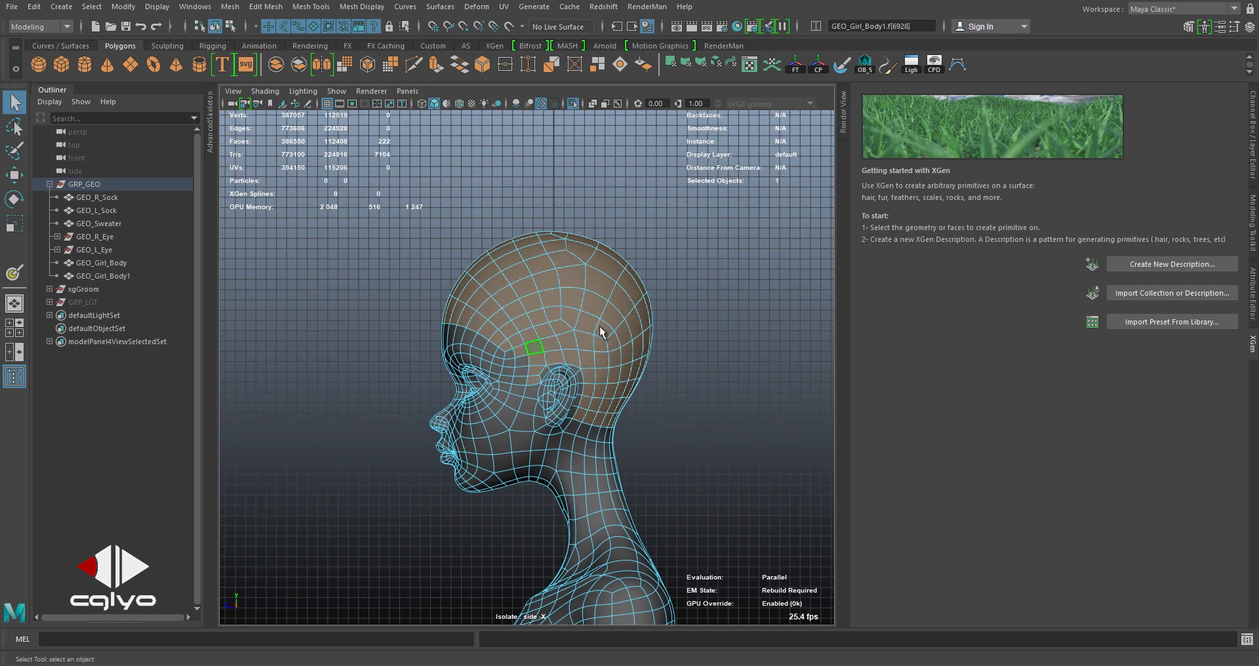
# Invert the face selection in the perspective view and delete everything except the scalp from the body copy
pyautogui.scroll(-3, 570, 317)
pyautogui.press('space')
pyautogui.moveTo(591, 295); pyautogui.dragTo(617, 288)
pyautogui.scroll(2, 608, 298)
pyautogui.scroll(-2, 607, 298)
pyautogui.keyDown('alt'); pyautogui.moveTo(522, 320); pyautogui.dragTo(551, 348); pyautogui.keyUp('alt')
pyautogui.keyDown('alt'); pyautogui.moveTo(649, 363); pyautogui.dragTo(482, 351, button='right'); pyautogui.keyUp('alt')
pyautogui.keyDown('alt'); pyautogui.moveTo(472, 351); pyautogui.dragTo(467, 312, button='middle'); pyautogui.keyUp('alt')
pyautogui.keyDown('alt'); pyautogui.moveTo(467, 313); pyautogui.dragTo(416, 274); pyautogui.keyUp('alt')
pyautogui.moveTo(385, 227); pyautogui.dragTo(694, 594)
pyautogui.keyDown('alt'); pyautogui.moveTo(630, 384); pyautogui.dragTo(577, 357); pyautogui.keyUp('alt')
pyautogui.scroll(3, 540, 364)
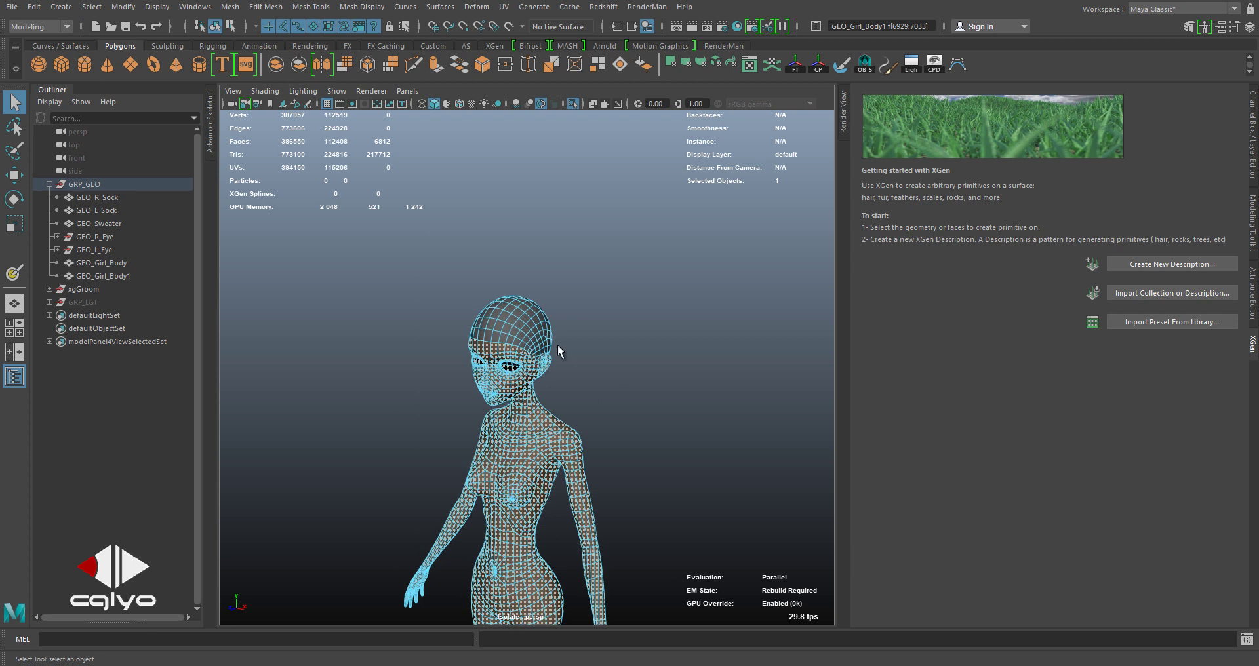
pyautogui.press('Delete')
# Return to object mode, end the isolation and select the scalp mesh on the character's head
pyautogui.moveTo(540, 333); pyautogui.dragTo(577, 296, button='right')
pyautogui.moveTo(562, 328)
pyautogui.keyDown('alt'); pyautogui.mouseDown()
pyautogui.moveTo(490, 322)
pyautogui.moveTo(577, 314)
pyautogui.mouseUp(); pyautogui.keyUp('alt')
pyautogui.hotkey('ctrl', '1')
pyautogui.click(518, 330)
pyautogui.scroll(4, 469, 297)
pyautogui.keyDown('alt'); pyautogui.moveTo(470, 298); pyautogui.dragTo(413, 327); pyautogui.keyUp('alt')
pyautogui.scroll(2, 579, 335)
pyautogui.keyDown('alt'); pyautogui.moveTo(579, 334); pyautogui.dragTo(655, 290); pyautogui.keyUp('alt')
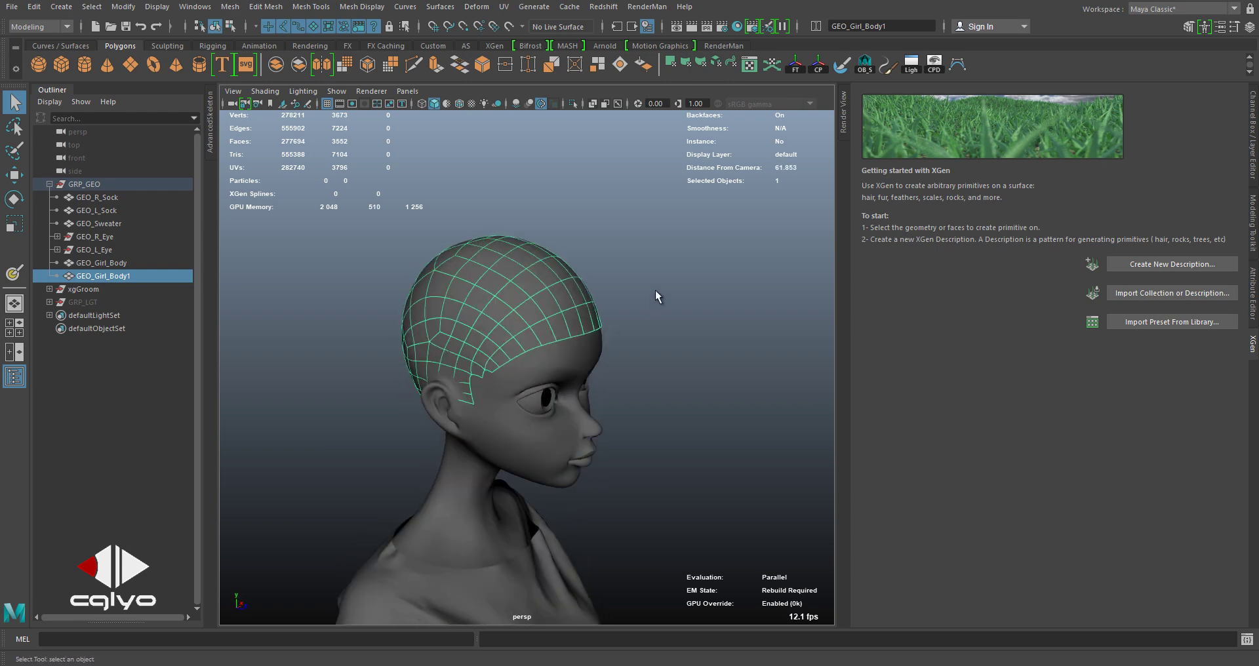
# Offset all scalp mesh faces slightly outward from the head with Transform Component, and return to object mode
pyautogui.rightClick(660, 252)
pyautogui.moveTo(662, 286); pyautogui.dragTo(662, 287, button='right')
pyautogui.doubleClick(581, 303)
pyautogui.keyDown('alt'); pyautogui.moveTo(616, 279); pyautogui.dragTo(649, 248); pyautogui.keyUp('alt')
pyautogui.keyDown('shift'); pyautogui.moveTo(649, 248); pyautogui.dragTo(642, 415, button='right'); pyautogui.keyUp('shift')
pyautogui.click(646, 473)
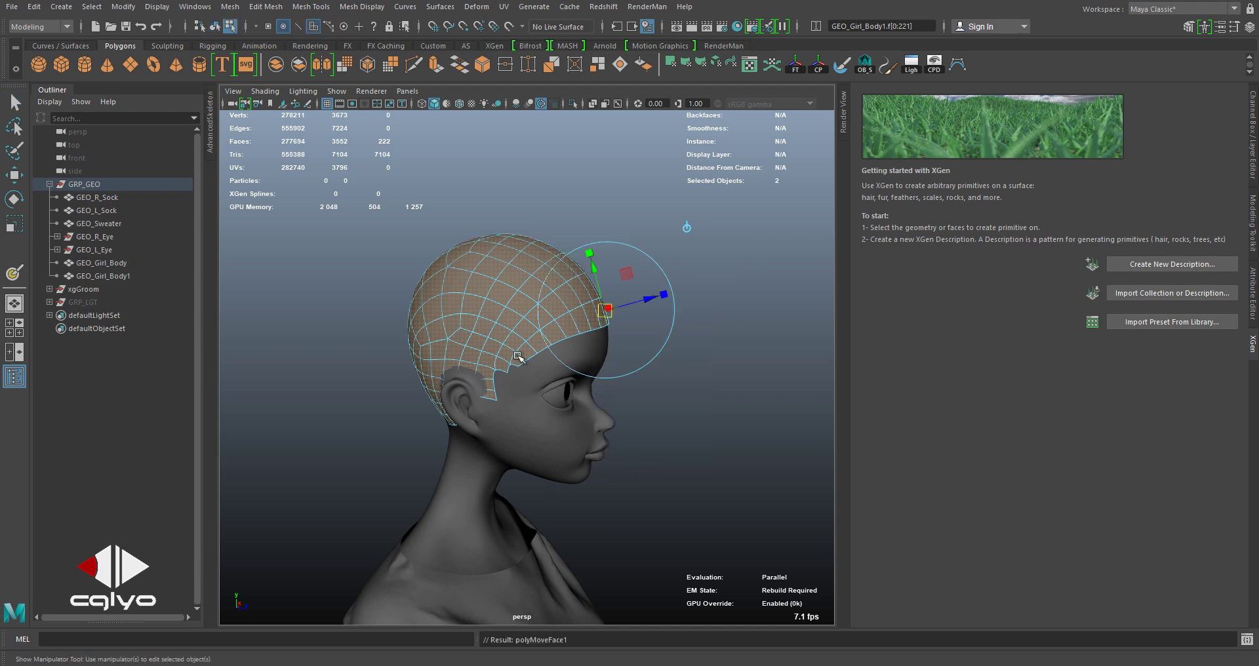
pyautogui.scroll(3, 658, 283)
pyautogui.moveTo(658, 283); pyautogui.dragTo(660, 278)
pyautogui.press('q')
pyautogui.click(627, 213)
pyautogui.press('F8')
# Examine how the offset scalp mesh fits the head from the front, side and three-quarter views
pyautogui.keyDown('alt'); pyautogui.moveTo(627, 212); pyautogui.dragTo(547, 293); pyautogui.keyUp('alt')
pyautogui.click(584, 269)
pyautogui.keyDown('alt'); pyautogui.moveTo(547, 293); pyautogui.dragTo(489, 281, button='right'); pyautogui.keyUp('alt')
pyautogui.click(509, 261)
pyautogui.keyDown('alt'); pyautogui.moveTo(489, 282); pyautogui.dragTo(557, 282); pyautogui.keyUp('alt')
pyautogui.keyDown('alt'); pyautogui.moveTo(557, 282); pyautogui.dragTo(540, 289, button='right'); pyautogui.keyUp('alt')
pyautogui.keyDown('alt'); pyautogui.moveTo(541, 289); pyautogui.dragTo(543, 294, button='middle'); pyautogui.keyUp('alt')
pyautogui.click(514, 302)
pyautogui.keyDown('alt'); pyautogui.moveTo(566, 278); pyautogui.dragTo(627, 276); pyautogui.keyUp('alt')
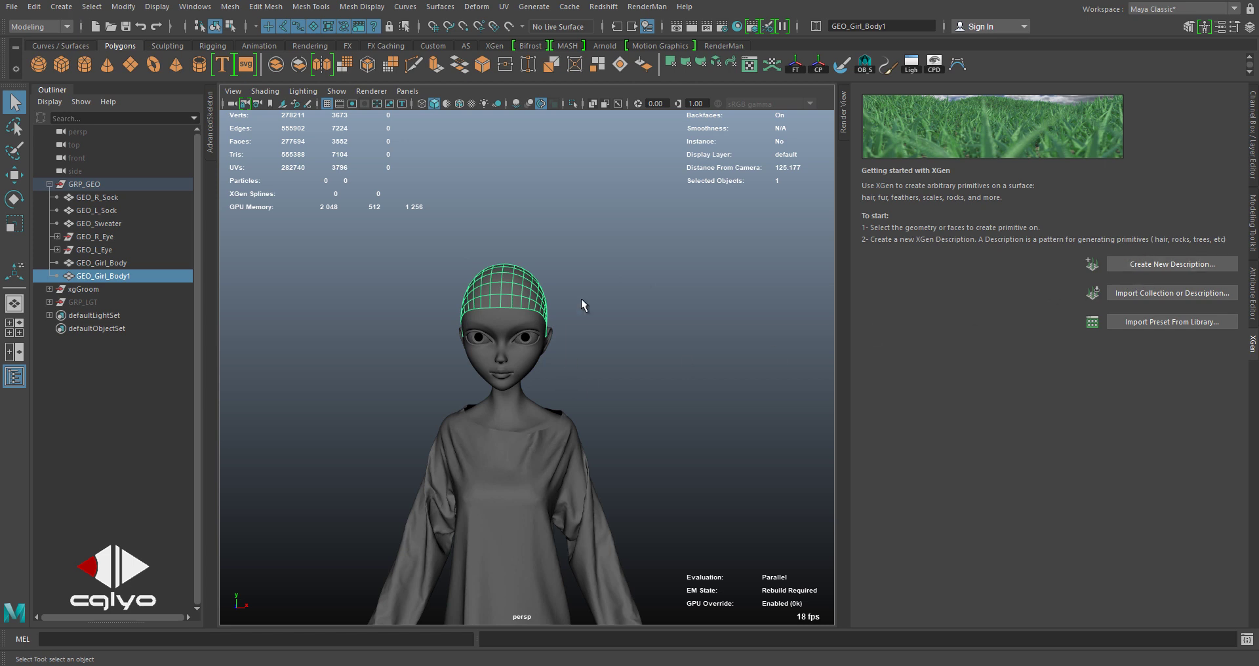
pyautogui.keyDown('alt'); pyautogui.moveTo(585, 294); pyautogui.dragTo(615, 275); pyautogui.keyUp('alt')
pyautogui.keyDown('alt'); pyautogui.moveTo(583, 334); pyautogui.dragTo(597, 325); pyautogui.keyUp('alt')
pyautogui.keyDown('alt'); pyautogui.moveTo(541, 183); pyautogui.dragTo(536, 227, button='middle'); pyautogui.keyUp('alt')
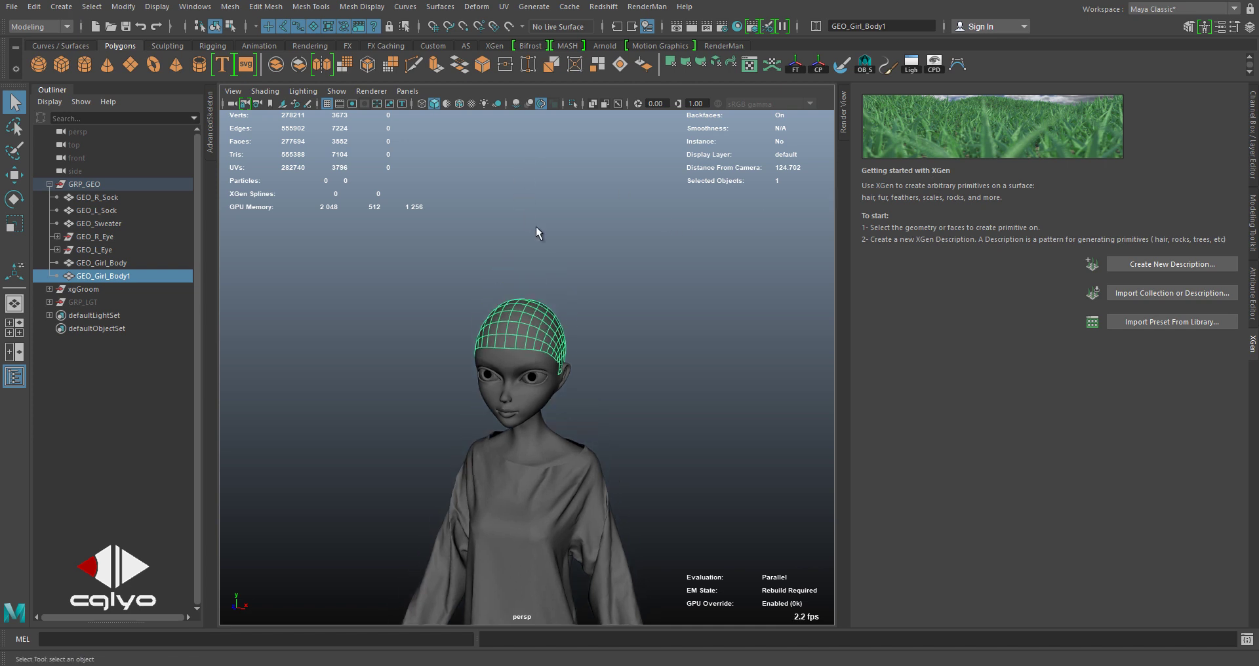
pyautogui.keyDown('alt'); pyautogui.moveTo(537, 227); pyautogui.dragTo(511, 230); pyautogui.keyUp('alt')
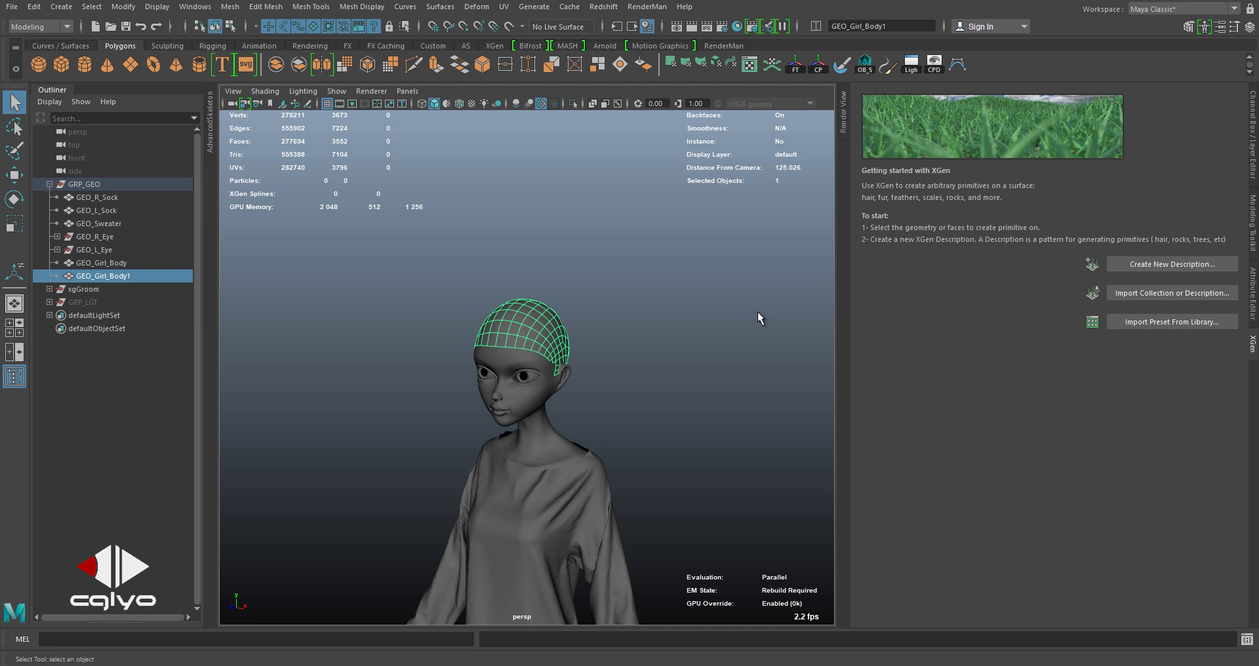
# In the UV Editor, sew the scalp's separate UV shells into one shell along their shared border edges
pyautogui.click(749, 64)
pyautogui.moveTo(727, 117); pyautogui.dragTo(863, 151)
pyautogui.keyDown('alt'); pyautogui.moveTo(393, 283); pyautogui.dragTo(372, 295); pyautogui.keyUp('alt')
pyautogui.scroll(2, 404, 272)
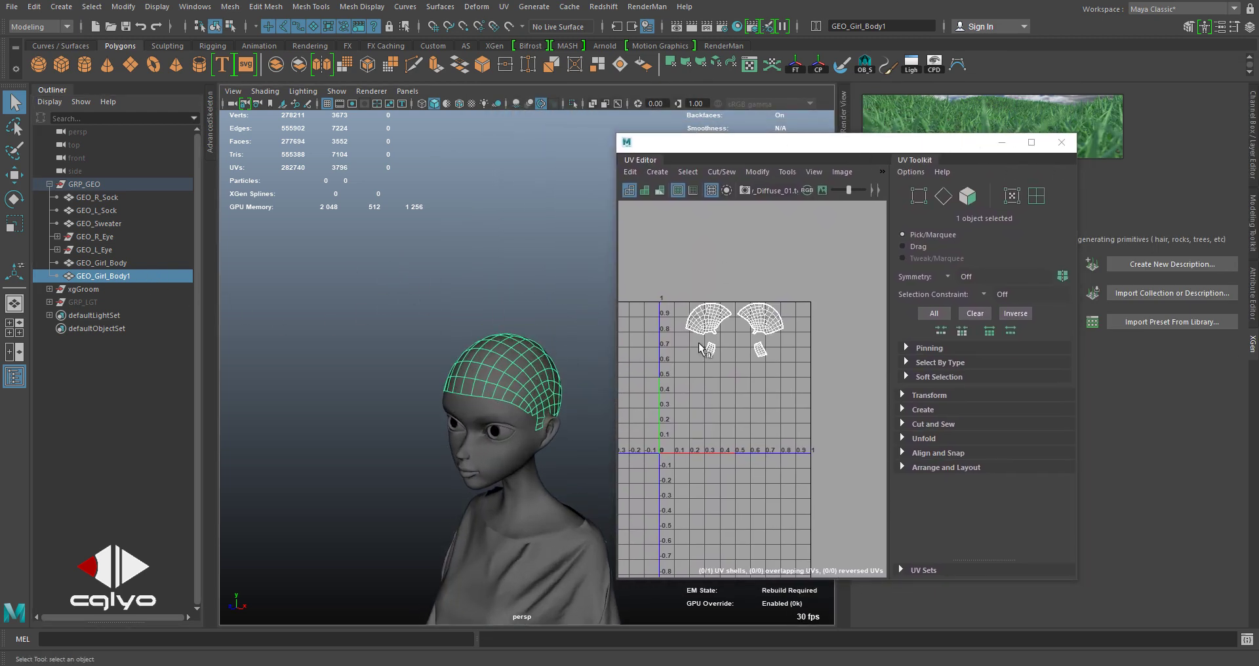
pyautogui.moveTo(724, 311); pyautogui.dragTo(724, 275, button='right')
pyautogui.keyDown('alt'); pyautogui.moveTo(670, 282); pyautogui.dragTo(670, 313, button='middle'); pyautogui.keyUp('alt')
pyautogui.keyDown('alt'); pyautogui.moveTo(670, 313); pyautogui.dragTo(743, 354, button='right'); pyautogui.keyUp('alt')
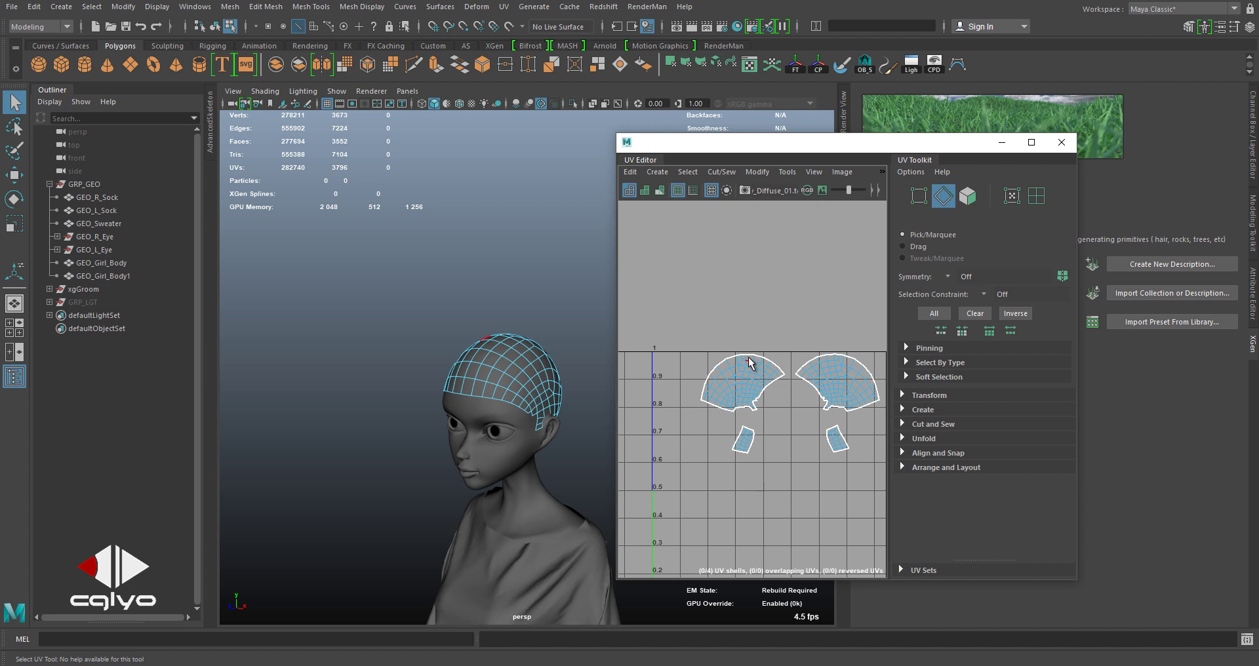
pyautogui.doubleClick(750, 357)
pyautogui.hotkey('shift', 's')
pyautogui.doubleClick(792, 418)
pyautogui.hotkey('shift', 's')
# Unfold the whole scalp UV shell with the Unfold3D method, 2 iterations and packing enabled
pyautogui.keyDown('alt'); pyautogui.moveTo(777, 370); pyautogui.dragTo(758, 378, button='right'); pyautogui.keyUp('alt')
pyautogui.keyDown('alt'); pyautogui.moveTo(758, 372); pyautogui.dragTo(752, 349, button='middle'); pyautogui.keyUp('alt')
pyautogui.moveTo(780, 339); pyautogui.dragTo(737, 337, button='right')
pyautogui.doubleClick(781, 338)
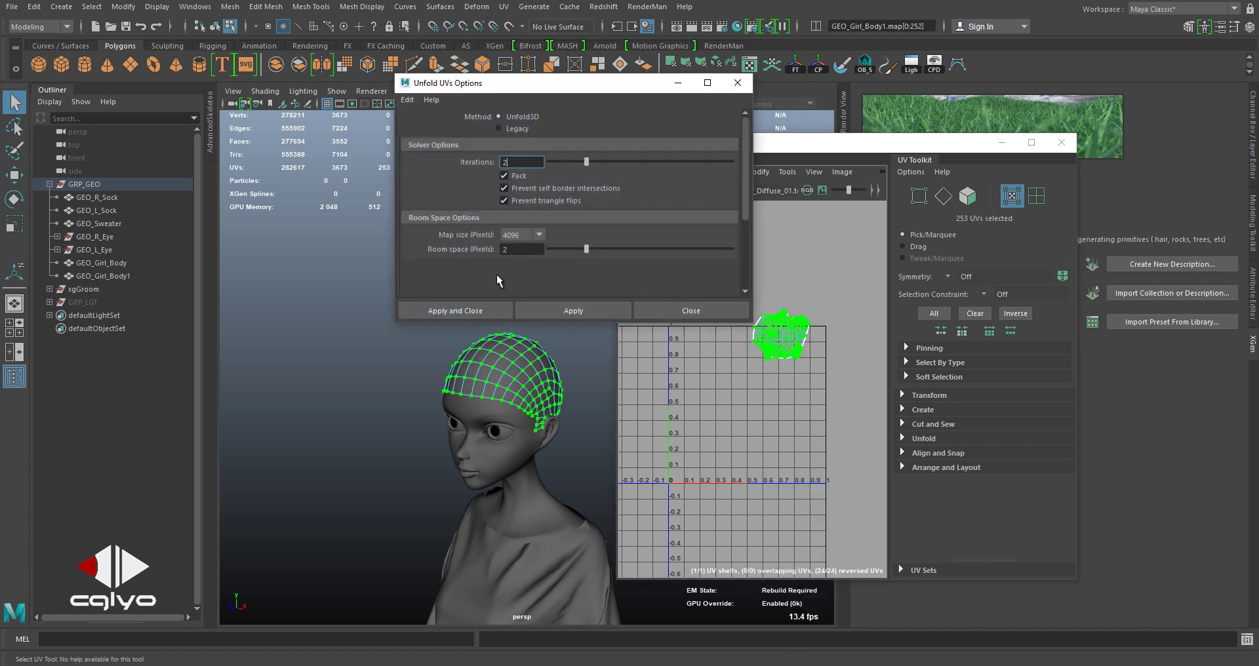
pyautogui.click(478, 311)
# Move the scalp UV shell slightly up to centre it in the 0-1 tile, and close the UV Editor
pyautogui.press('w')
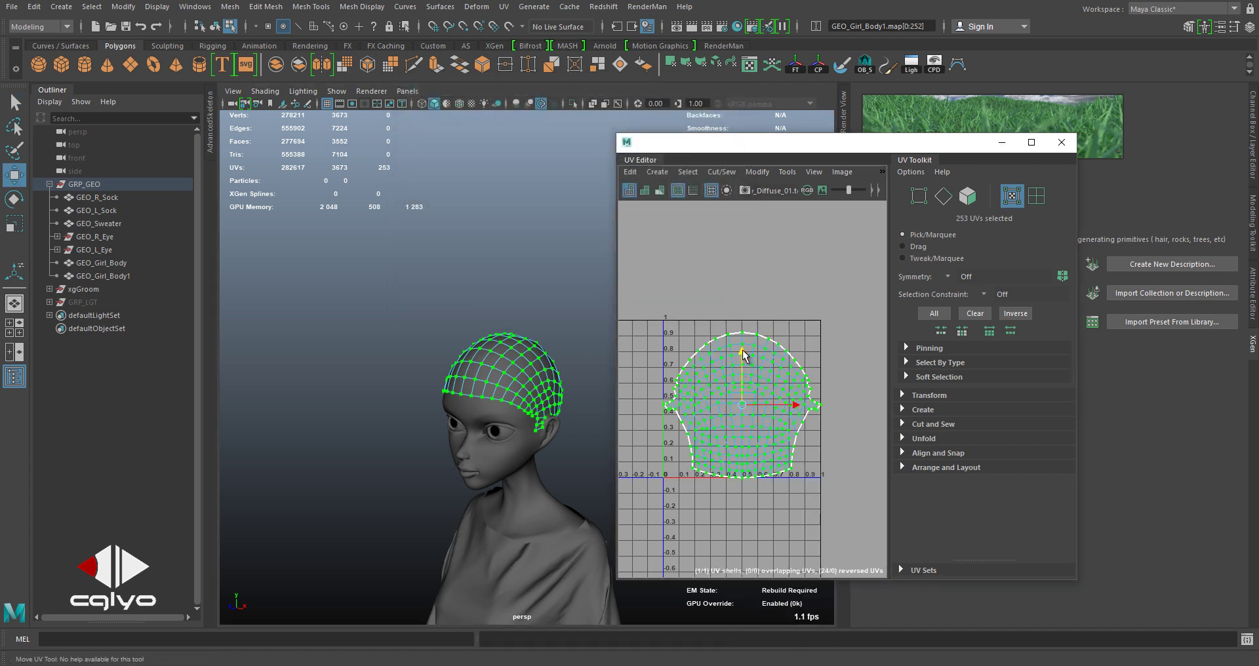
pyautogui.moveTo(743, 355); pyautogui.dragTo(744, 348)
pyautogui.press('r')
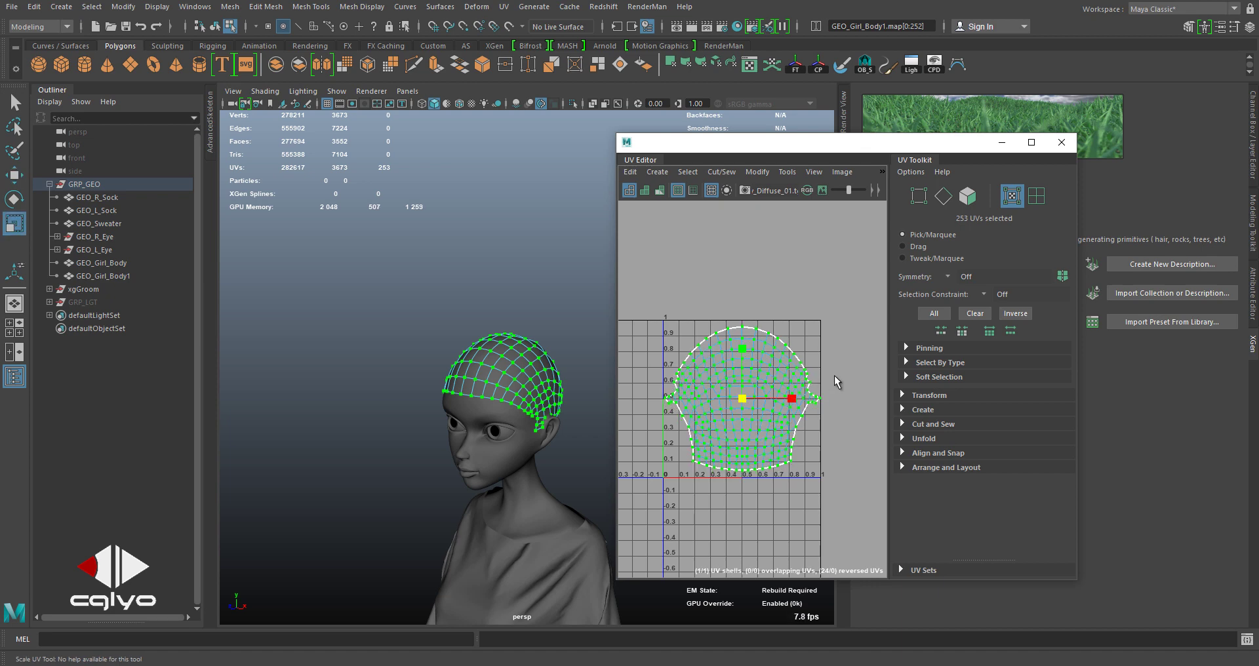
pyautogui.press('q')
pyautogui.press('f')
pyautogui.click(116, 274)
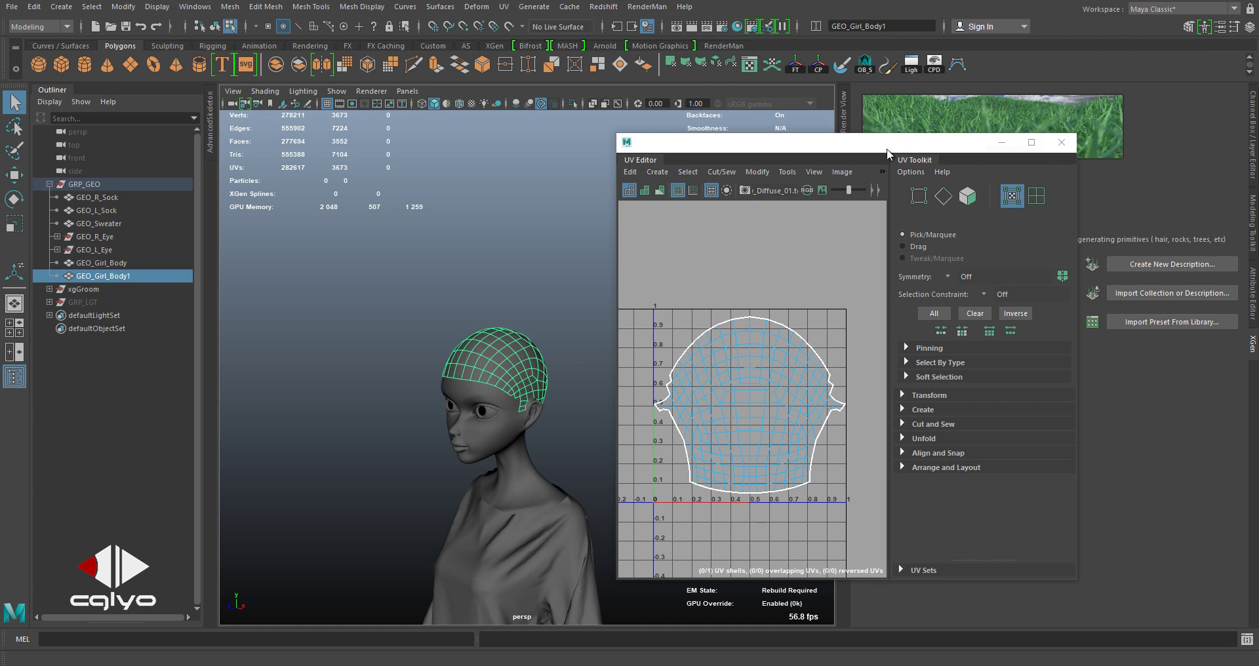
pyautogui.click(1062, 143)
pyautogui.moveTo(565, 331)
pyautogui.keyDown('alt'); pyautogui.mouseDown()
pyautogui.moveTo(574, 306)
pyautogui.moveTo(543, 301)
pyautogui.moveTo(568, 320)
pyautogui.mouseUp(); pyautogui.keyUp('alt')
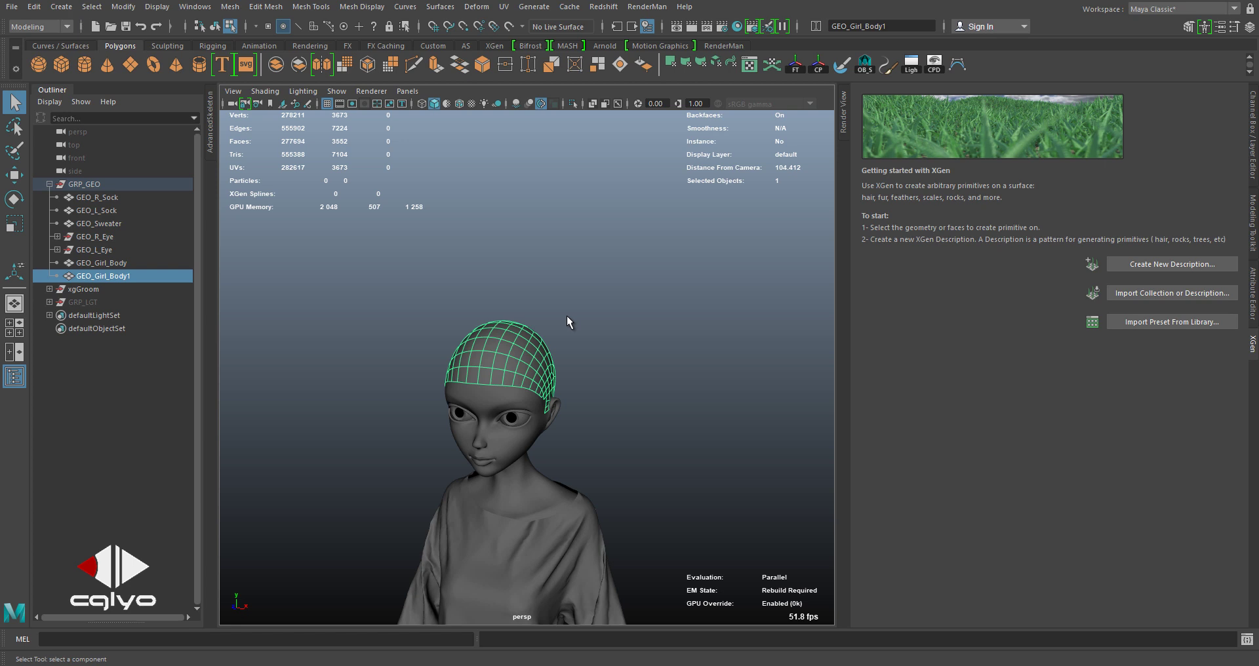
# Create the XGen description Testing_description in a new collection, using randomly placed splines controlled by placing and shaping guides
pyautogui.click(1131, 263)
pyautogui.moveTo(575, 159); pyautogui.dragTo(720, 146)
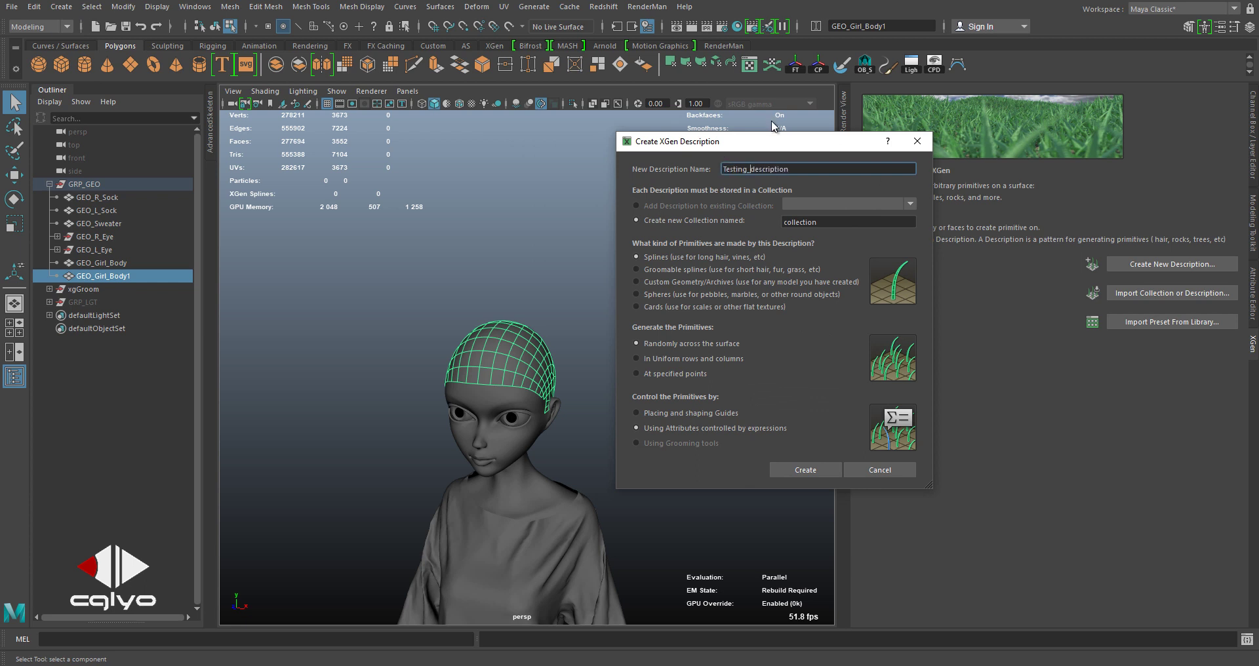
pyautogui.doubleClick(799, 222)
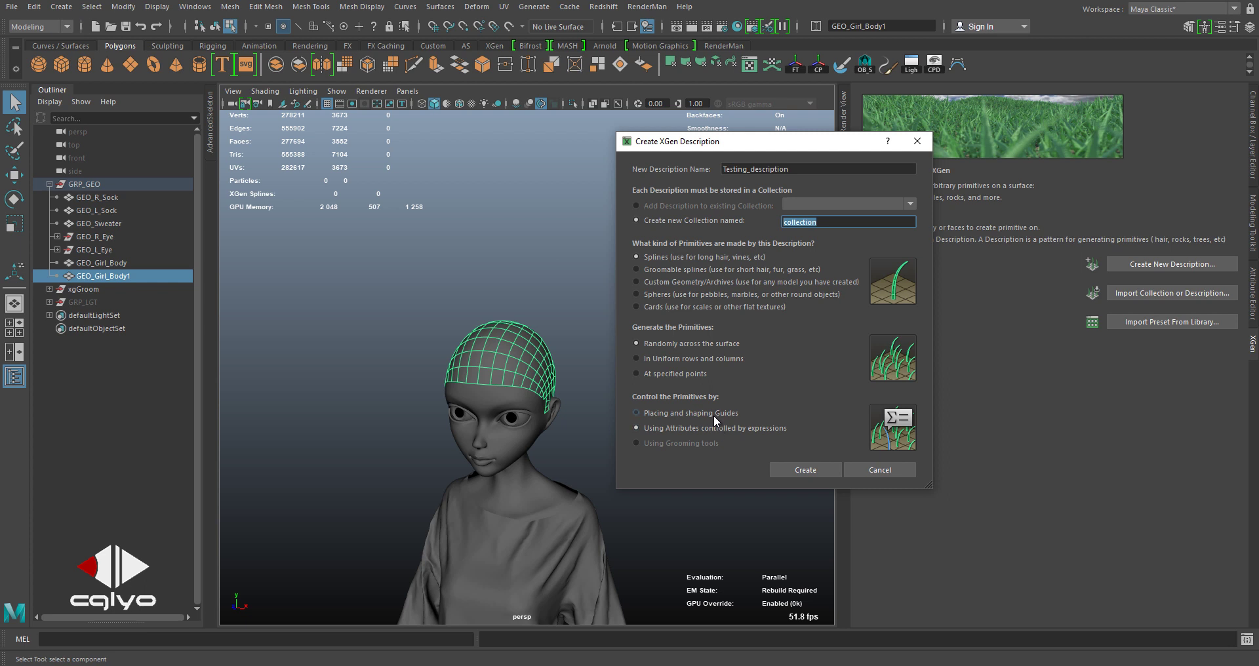
pyautogui.click(683, 411)
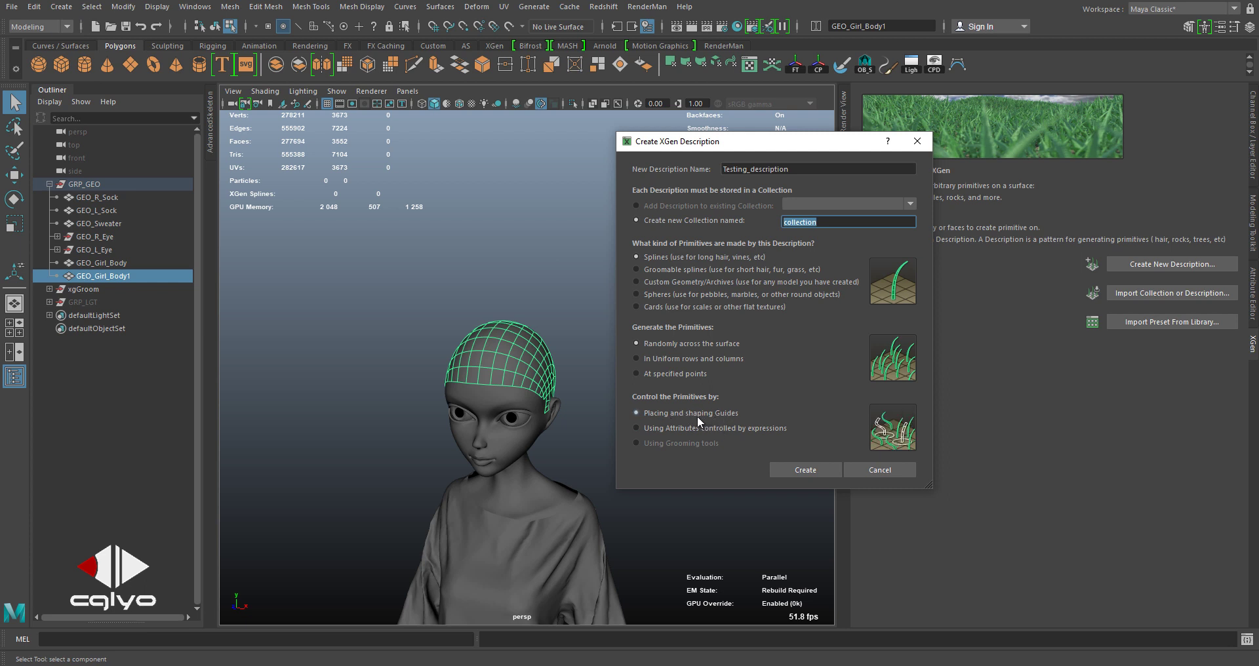
pyautogui.click(787, 469)
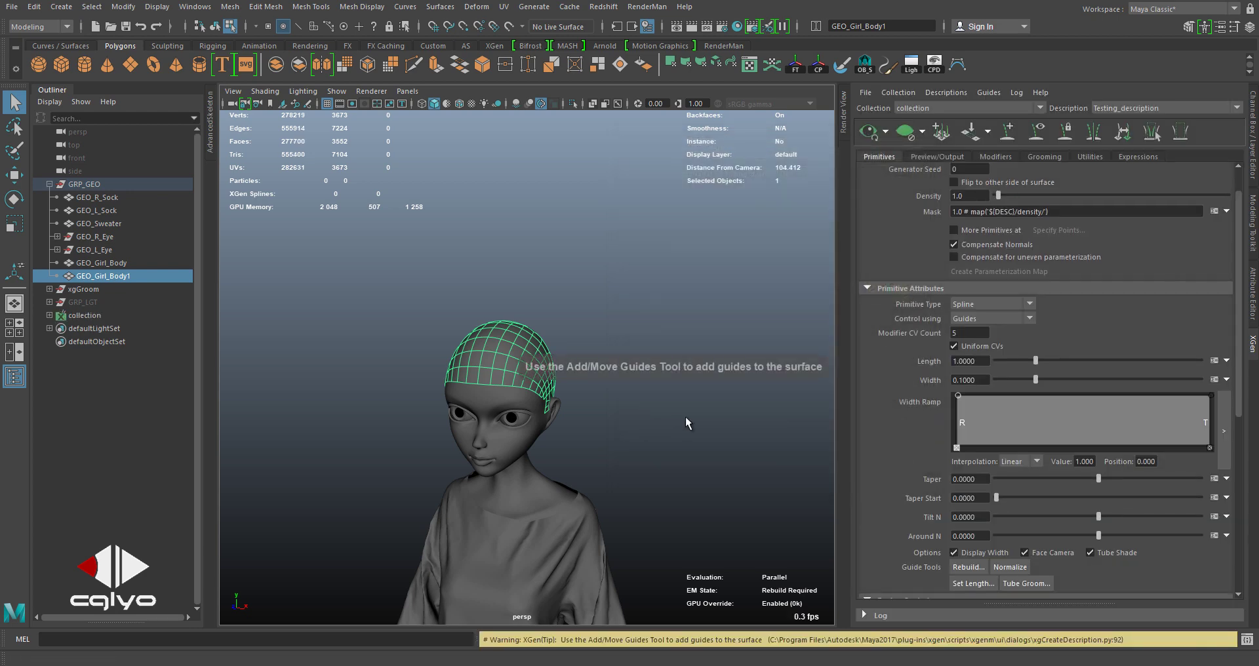
# Add several XGen guides across the scalp mesh with the Add/Move Guides tool
pyautogui.keyDown('alt'); pyautogui.moveTo(698, 406); pyautogui.dragTo(649, 385); pyautogui.keyUp('alt')
pyautogui.keyDown('alt'); pyautogui.moveTo(582, 343); pyautogui.dragTo(584, 292, button='middle'); pyautogui.keyUp('alt')
pyautogui.click(1007, 131)
pyautogui.keyDown('alt'); pyautogui.moveTo(570, 343); pyautogui.dragTo(517, 343); pyautogui.keyUp('alt')
pyautogui.keyDown('alt'); pyautogui.moveTo(433, 308); pyautogui.dragTo(478, 295, button='right'); pyautogui.keyUp('alt')
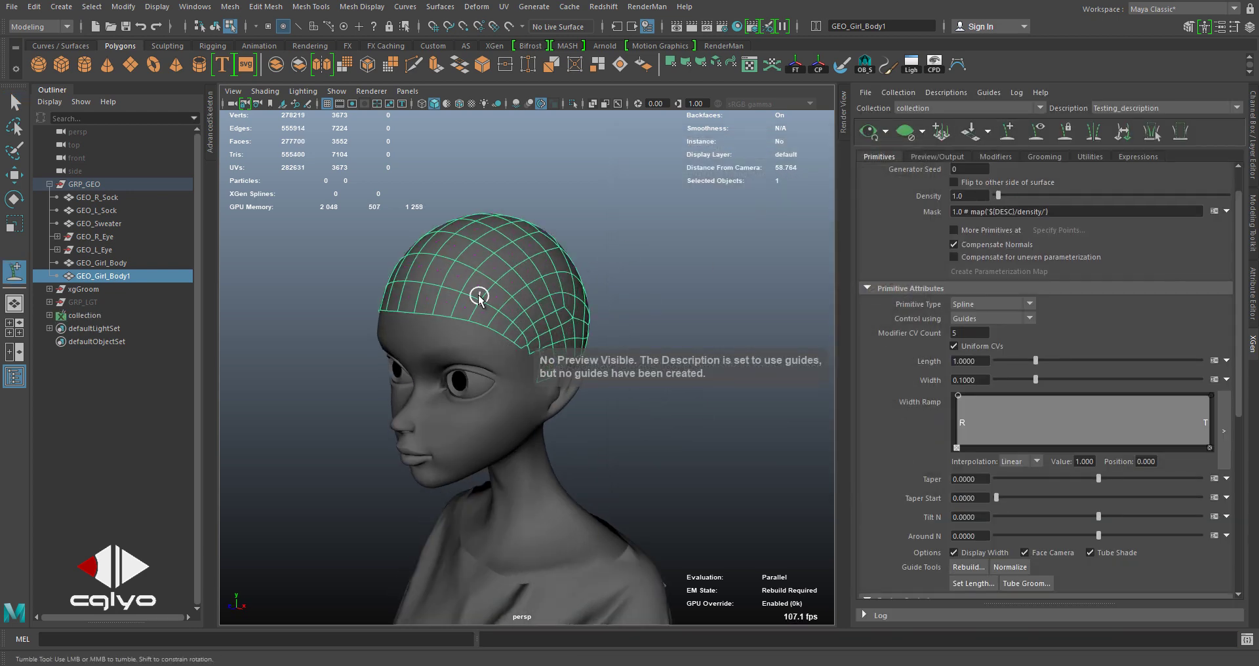
pyautogui.click(543, 268)
pyautogui.keyDown('alt'); pyautogui.moveTo(531, 299); pyautogui.dragTo(472, 295); pyautogui.keyUp('alt')
pyautogui.click(571, 295)
pyautogui.keyDown('alt'); pyautogui.moveTo(601, 308); pyautogui.dragTo(570, 273, button='right'); pyautogui.keyUp('alt')
pyautogui.keyDown('alt'); pyautogui.moveTo(571, 273); pyautogui.dragTo(636, 279); pyautogui.keyUp('alt')
pyautogui.press('w')
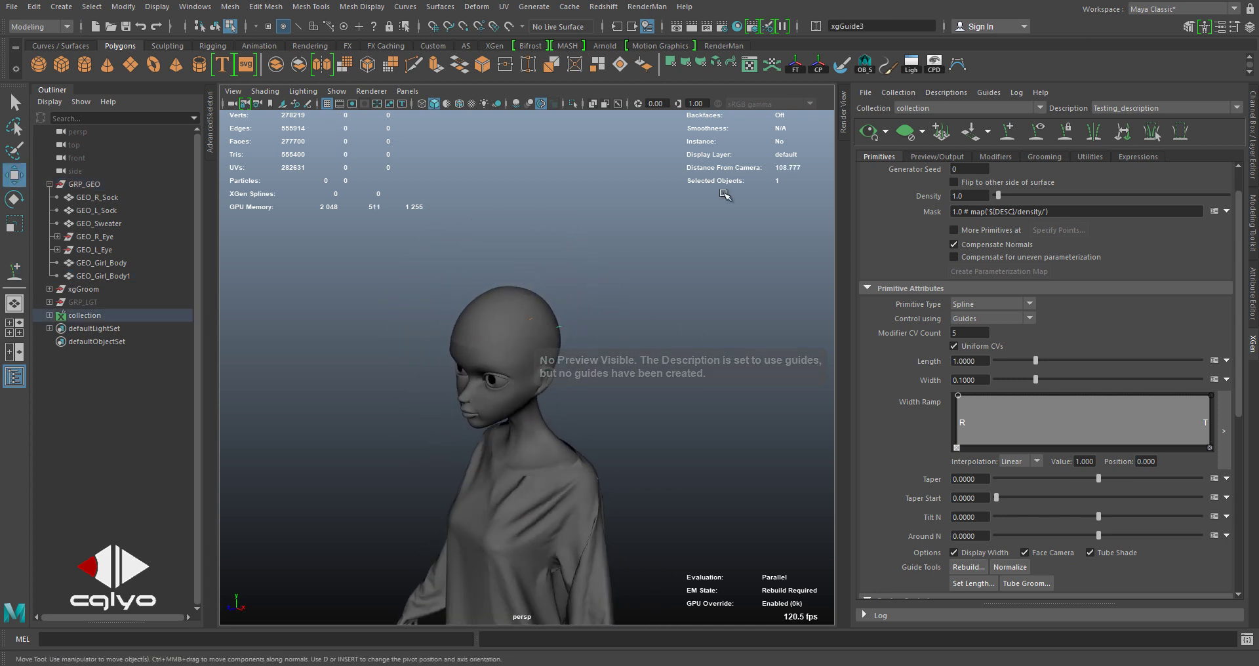
# Generate the XGen hair preview on the scalp and switch the guides to vertex editing
pyautogui.click(869, 131)
pyautogui.keyDown('alt'); pyautogui.moveTo(494, 252); pyautogui.dragTo(518, 253, button='right'); pyautogui.keyUp('alt')
pyautogui.keyDown('alt'); pyautogui.moveTo(499, 249); pyautogui.dragTo(544, 279); pyautogui.keyUp('alt')
pyautogui.press('q')
pyautogui.moveTo(515, 316); pyautogui.dragTo(579, 260, button='right')
pyautogui.keyDown('alt'); pyautogui.moveTo(649, 261); pyautogui.dragTo(627, 263); pyautogui.keyUp('alt')
pyautogui.click(627, 263)
pyautogui.click(569, 307)
pyautogui.moveTo(633, 248); pyautogui.dragTo(634, 211, button='right')
pyautogui.press('q')
# Lengthen two of the guides by pulling their tip vertices outward from the back and upper side of the head
pyautogui.keyDown('alt'); pyautogui.moveTo(568, 273); pyautogui.dragTo(560, 270); pyautogui.keyUp('alt')
pyautogui.press('w')
pyautogui.keyDown('alt'); pyautogui.moveTo(559, 270); pyautogui.dragTo(617, 251, button='right'); pyautogui.keyUp('alt')
pyautogui.press('w')
pyautogui.click(604, 270)
pyautogui.keyDown('alt'); pyautogui.moveTo(607, 278); pyautogui.dragTo(717, 332); pyautogui.keyUp('alt')
pyautogui.press('q')
pyautogui.click(542, 240)
pyautogui.press('w')
pyautogui.moveTo(542, 240); pyautogui.dragTo(635, 147)
pyautogui.press('q')
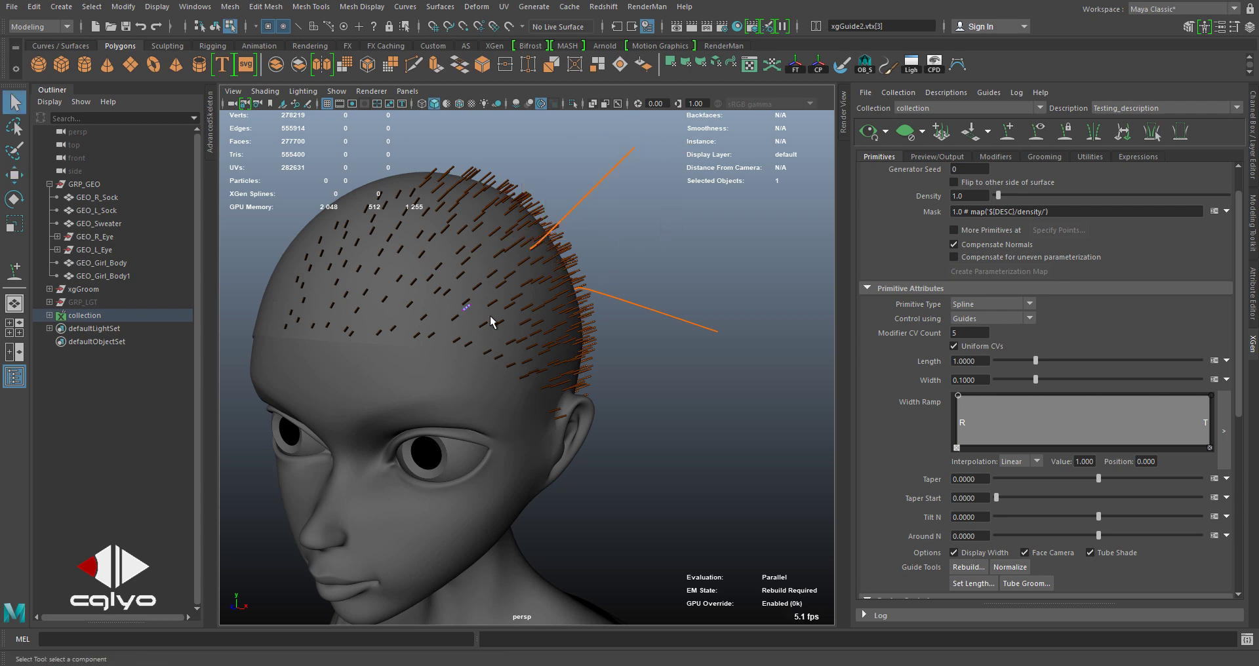
# Pull the remaining guide's tip outward, return to object mode and refresh the hair preview
pyautogui.keyDown('alt'); pyautogui.moveTo(498, 316); pyautogui.dragTo(711, 335); pyautogui.keyUp('alt')
pyautogui.press('w')
pyautogui.press('q')
pyautogui.moveTo(670, 333); pyautogui.dragTo(716, 244, button='right')
pyautogui.click(716, 242)
pyautogui.click(867, 132)
pyautogui.keyDown('alt'); pyautogui.moveTo(585, 333); pyautogui.dragTo(543, 341); pyautogui.keyUp('alt')
pyautogui.scroll(2, 1096, 257)
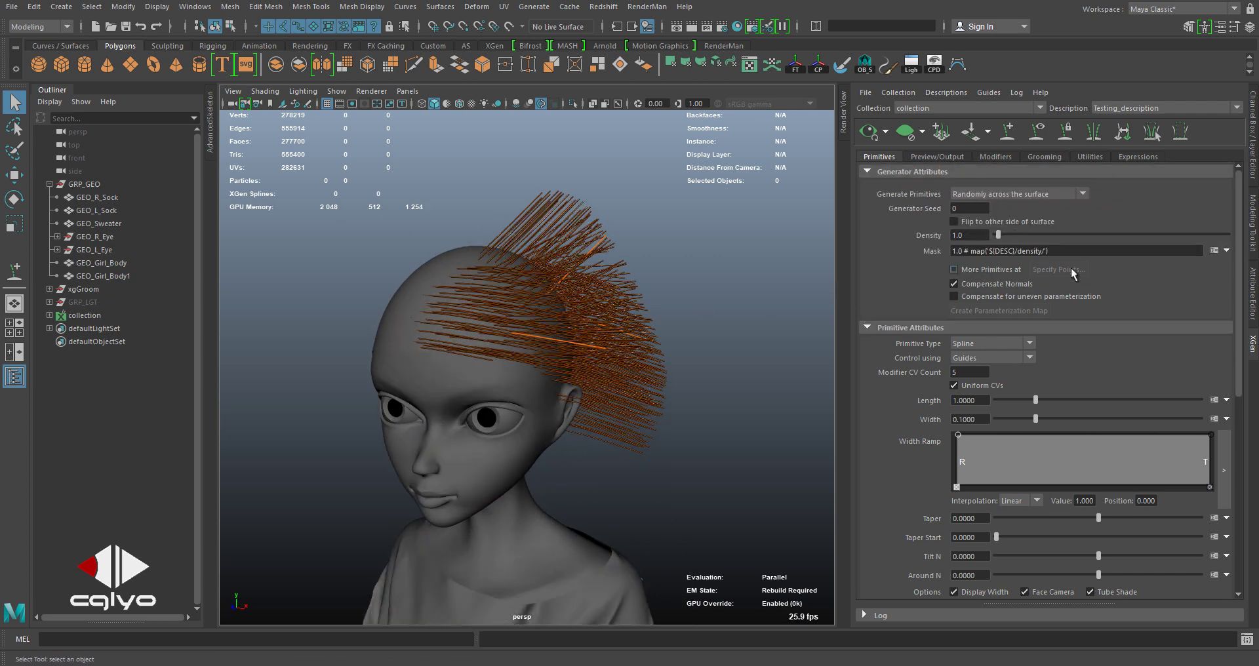
# Create a paintable map named mask for the Mask attribute with a map resolution of 50
pyautogui.click(1227, 251)
pyautogui.click(1164, 266)
pyautogui.click(570, 317)
pyautogui.write('50')
pyautogui.press('Return')
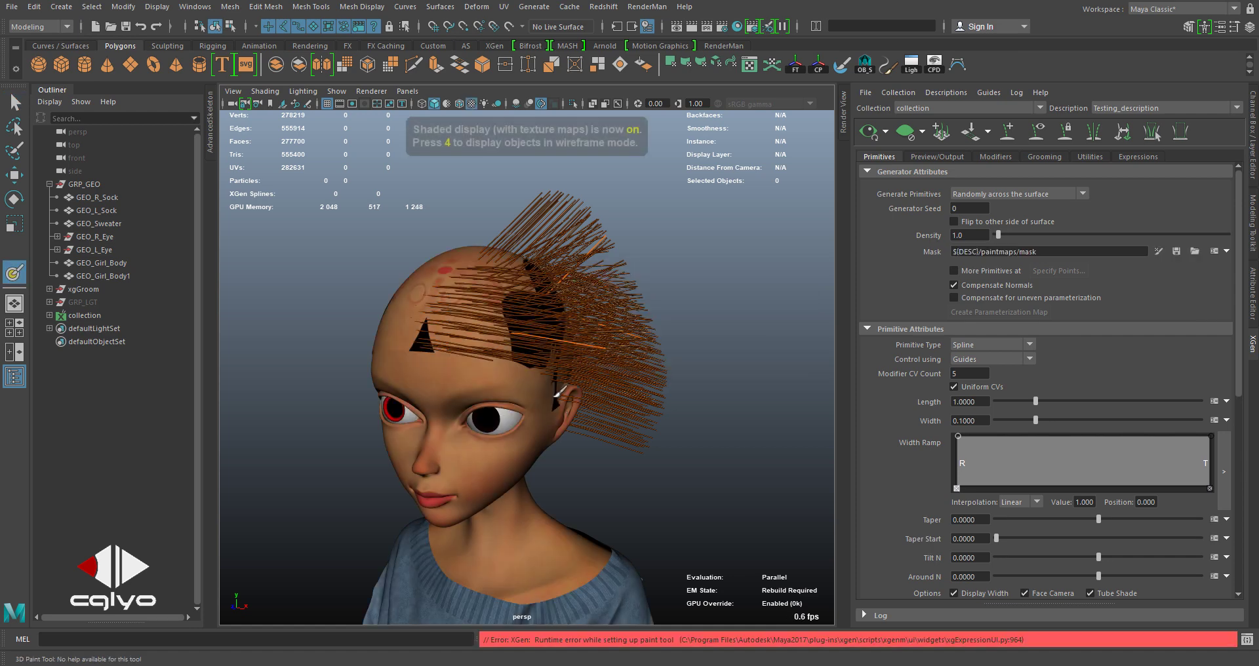
# Read the XGen error message, leave the 3D paint tool and select the scalp mesh
pyautogui.moveTo(570, 641); pyautogui.dragTo(851, 640)
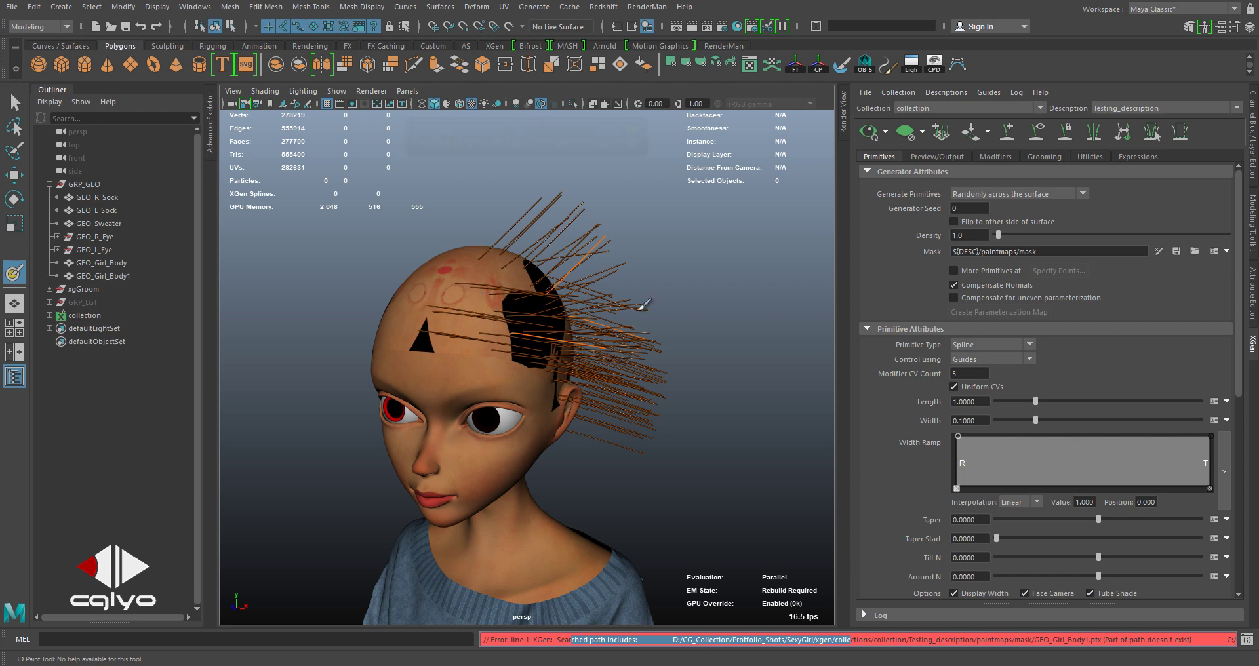
pyautogui.keyDown('alt'); pyautogui.moveTo(480, 297); pyautogui.dragTo(452, 208); pyautogui.keyUp('alt')
pyautogui.press('w')
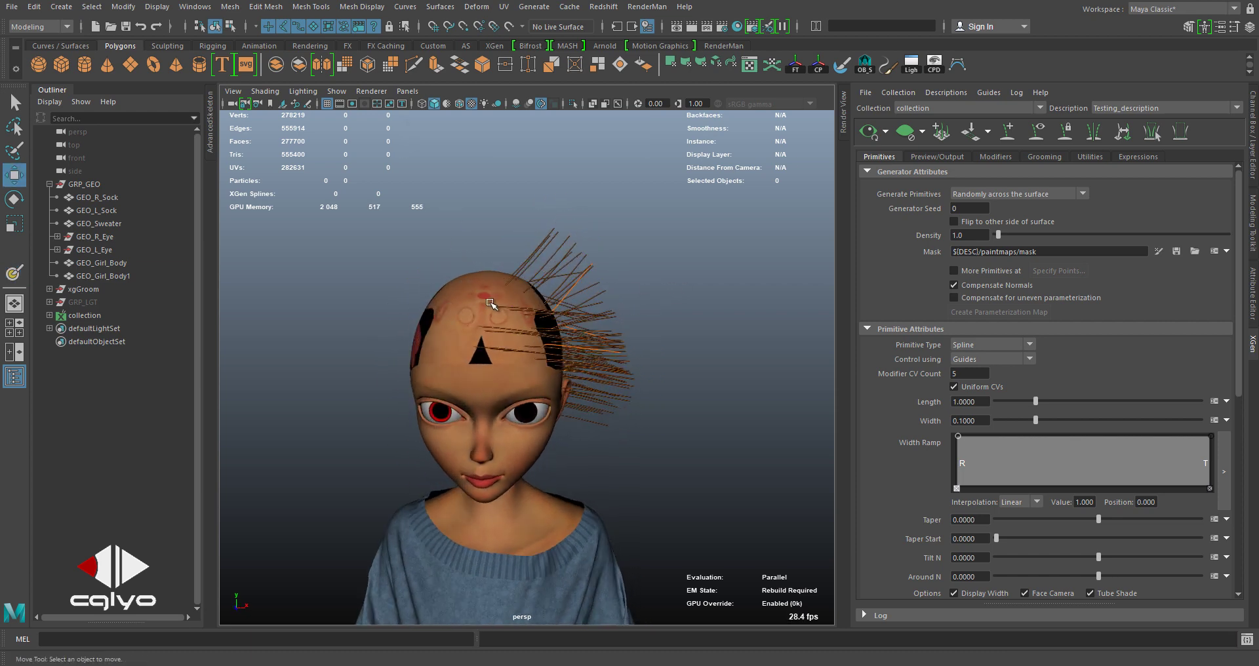
pyautogui.click(456, 304)
pyautogui.keyDown('alt'); pyautogui.moveTo(452, 269); pyautogui.dragTo(577, 335); pyautogui.keyUp('alt')
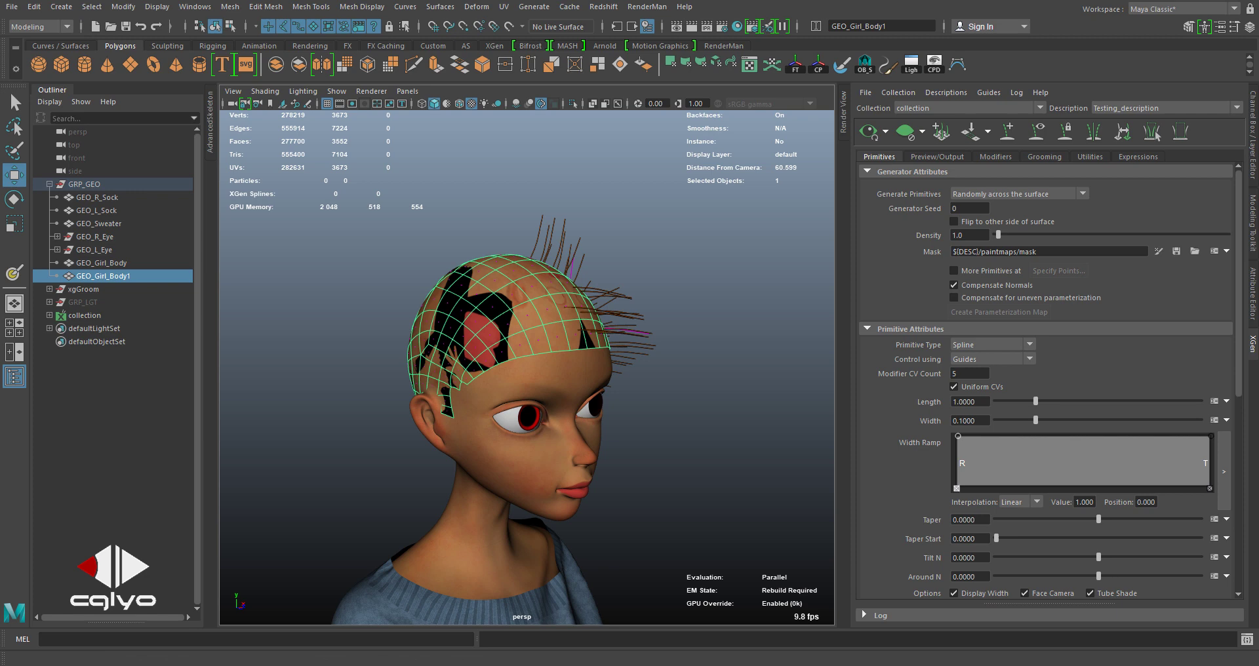
# Open the Hypershade beside the viewport and switch to the Rendering menu set
pyautogui.moveTo(710, 75)
pyautogui.mouseDown()
pyautogui.moveTo(624, 104)
pyautogui.moveTo(700, 71)
pyautogui.mouseUp()
pyautogui.keyDown('alt'); pyautogui.moveTo(499, 276); pyautogui.dragTo(396, 286, button='middle'); pyautogui.keyUp('alt')
pyautogui.keyDown('alt'); pyautogui.moveTo(396, 286); pyautogui.dragTo(355, 275); pyautogui.keyUp('alt')
pyautogui.click(39, 26)
pyautogui.click(30, 94)
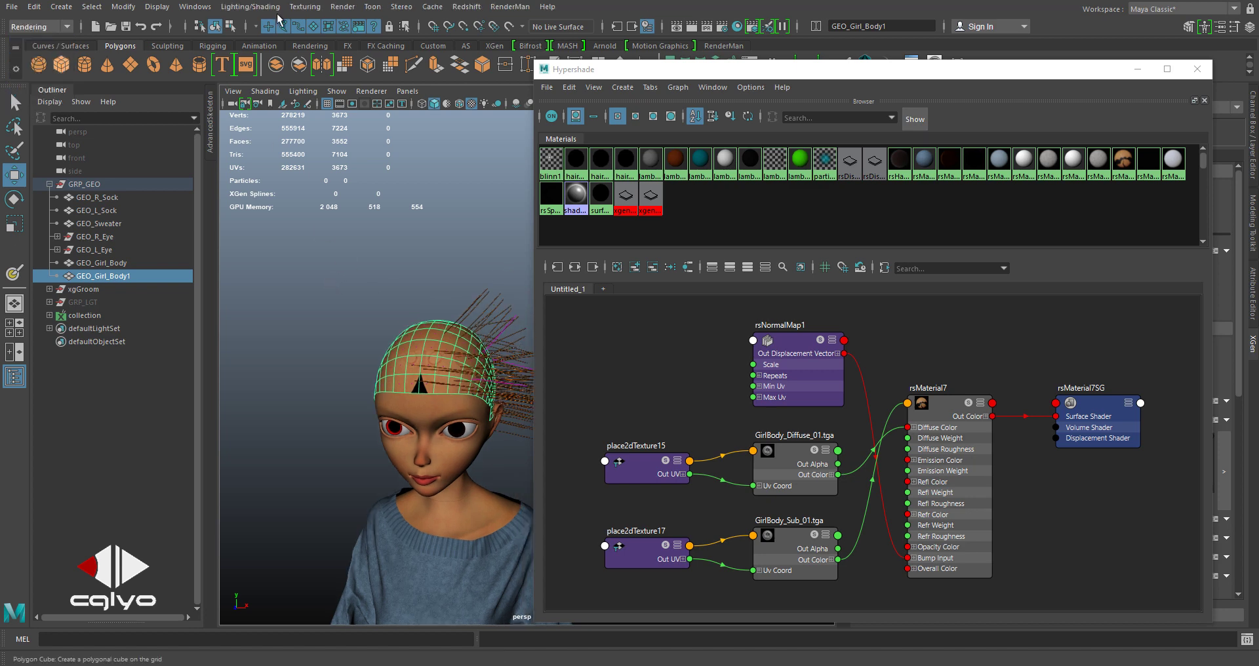
pyautogui.click(291, 7)
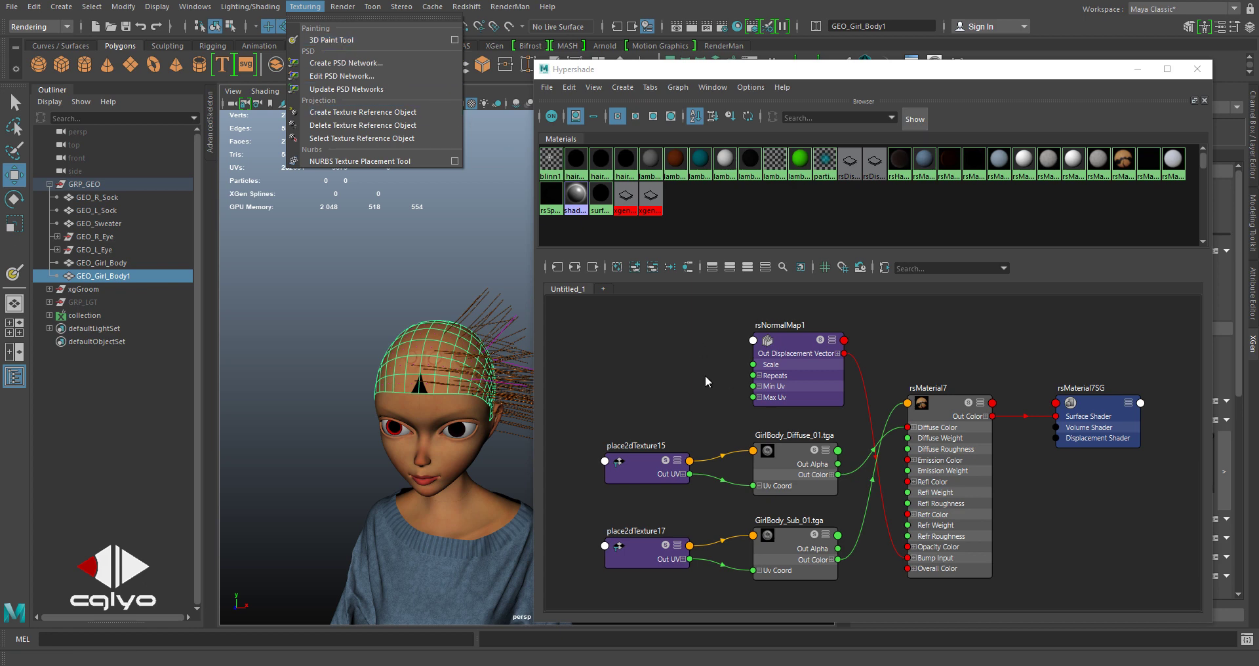
pyautogui.click(607, 363)
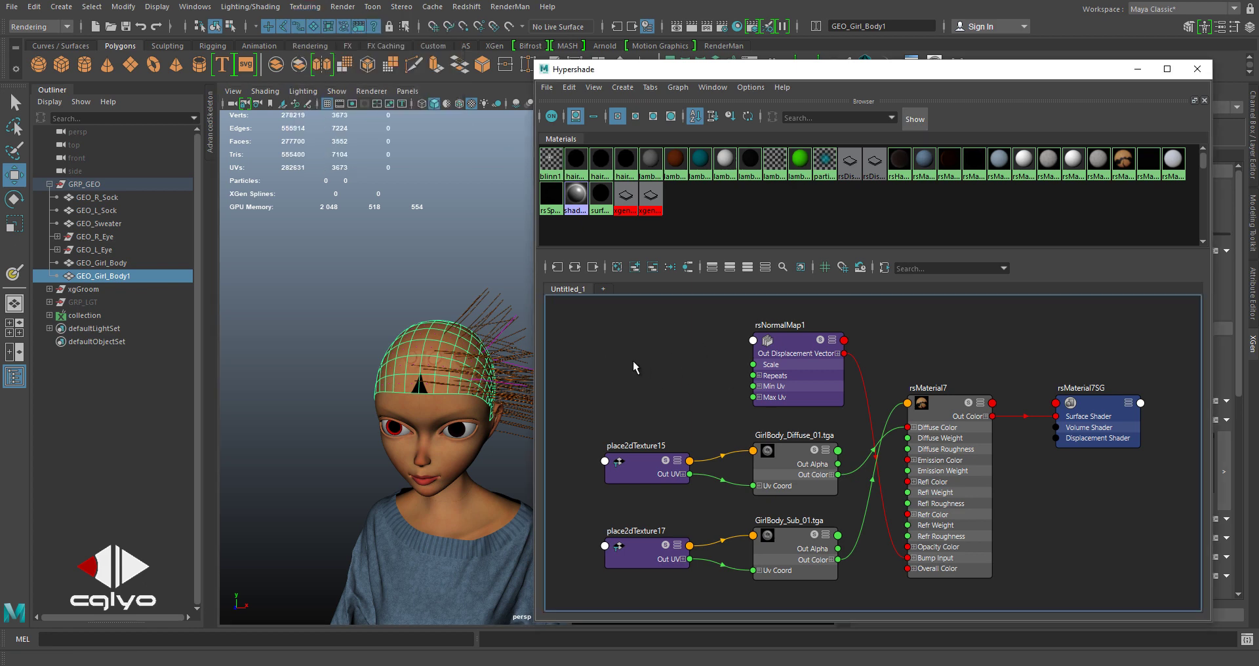
# Assign a new Lambert material to the scalp mesh
pyautogui.keyDown('alt'); pyautogui.moveTo(451, 322); pyautogui.dragTo(421, 319, button='middle'); pyautogui.keyUp('alt')
pyautogui.moveTo(421, 319); pyautogui.dragTo(480, 236, button='right')
pyautogui.moveTo(486, 229); pyautogui.dragTo(683, 133)
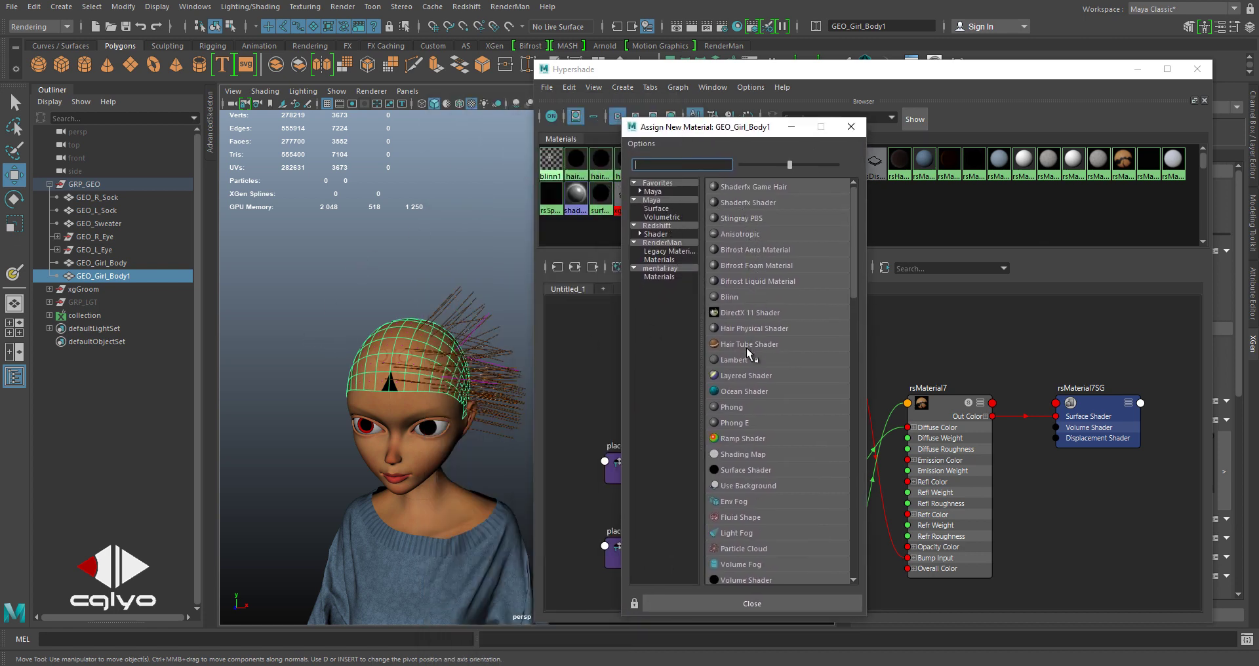
pyautogui.click(733, 360)
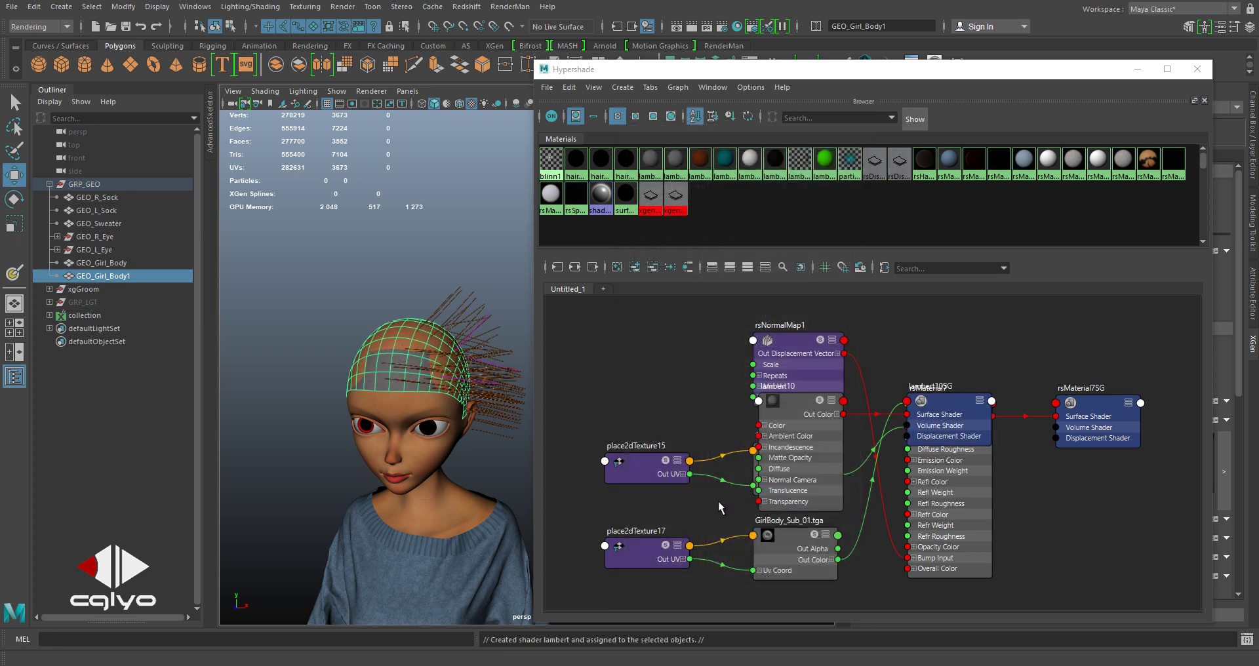
# Move the lambert10 node and its shading group clear of the Redshift material network, then minimise the Hypershade
pyautogui.moveTo(776, 426); pyautogui.dragTo(859, 351)
pyautogui.keyDown('alt'); pyautogui.moveTo(883, 412); pyautogui.dragTo(782, 465, button='middle'); pyautogui.keyUp('alt')
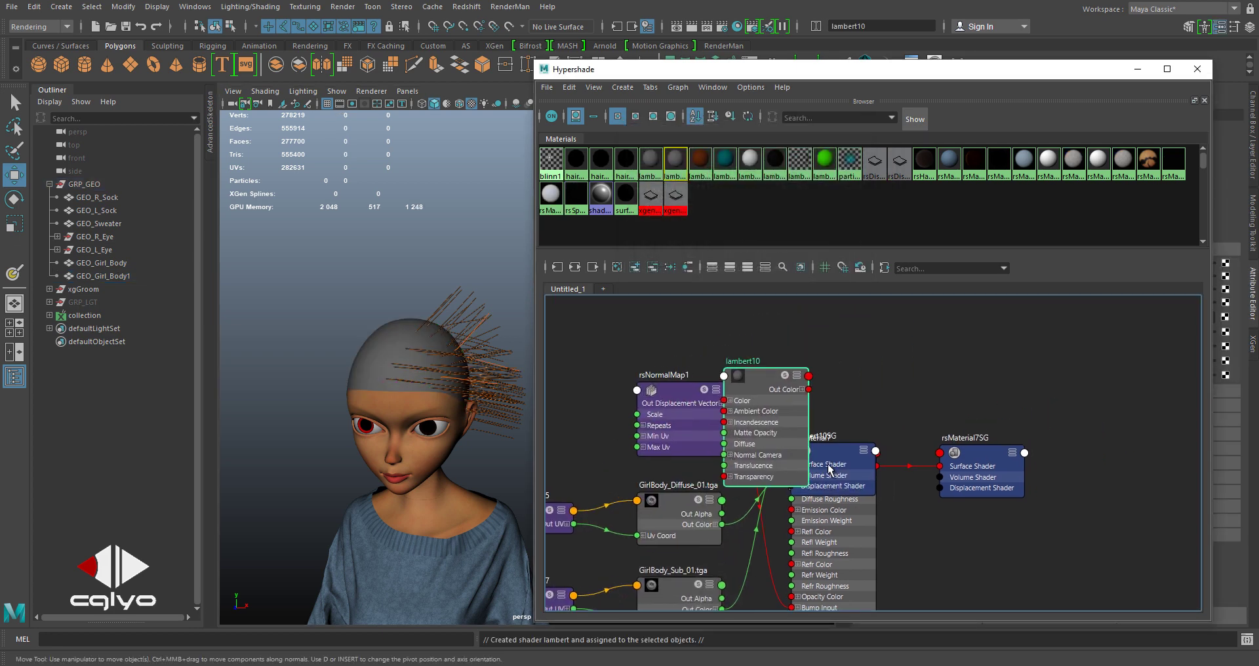
pyautogui.keyDown('shift'); pyautogui.moveTo(829, 466); pyautogui.dragTo(994, 358); pyautogui.keyUp('shift')
pyautogui.keyDown('alt'); pyautogui.moveTo(961, 358); pyautogui.dragTo(871, 361, button='right'); pyautogui.keyUp('alt')
pyautogui.keyDown('alt'); pyautogui.moveTo(870, 361); pyautogui.dragTo(801, 470, button='middle'); pyautogui.keyUp('alt')
pyautogui.moveTo(872, 438); pyautogui.dragTo(802, 437)
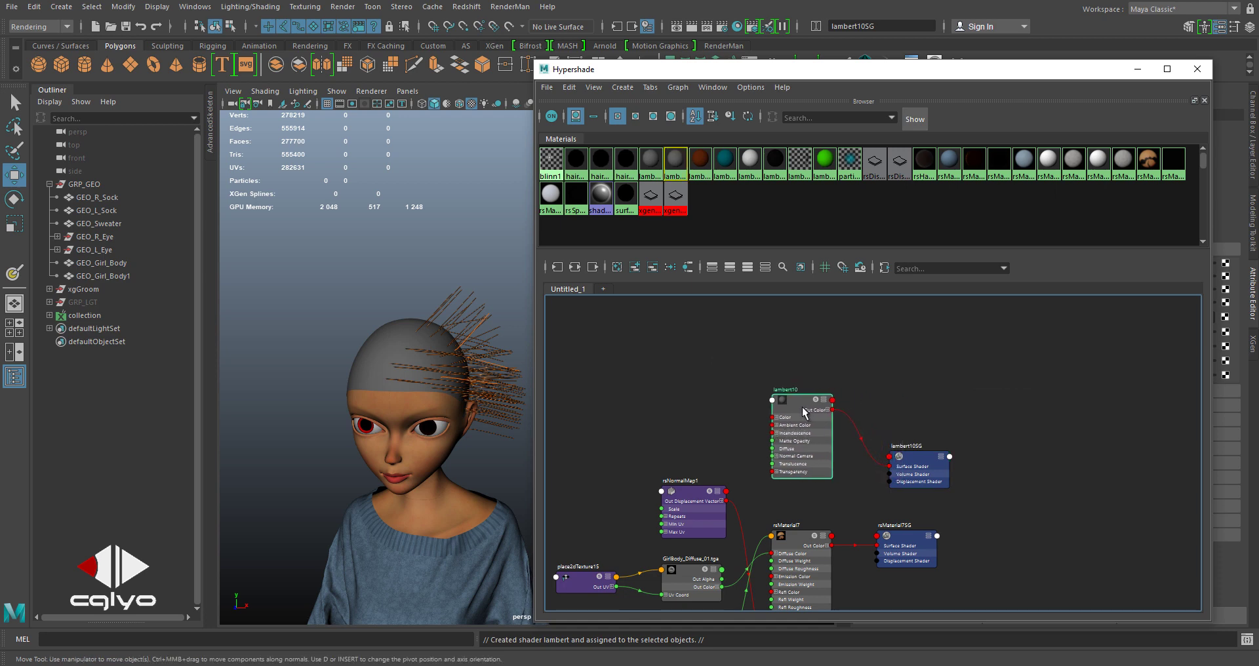
pyautogui.click(1136, 69)
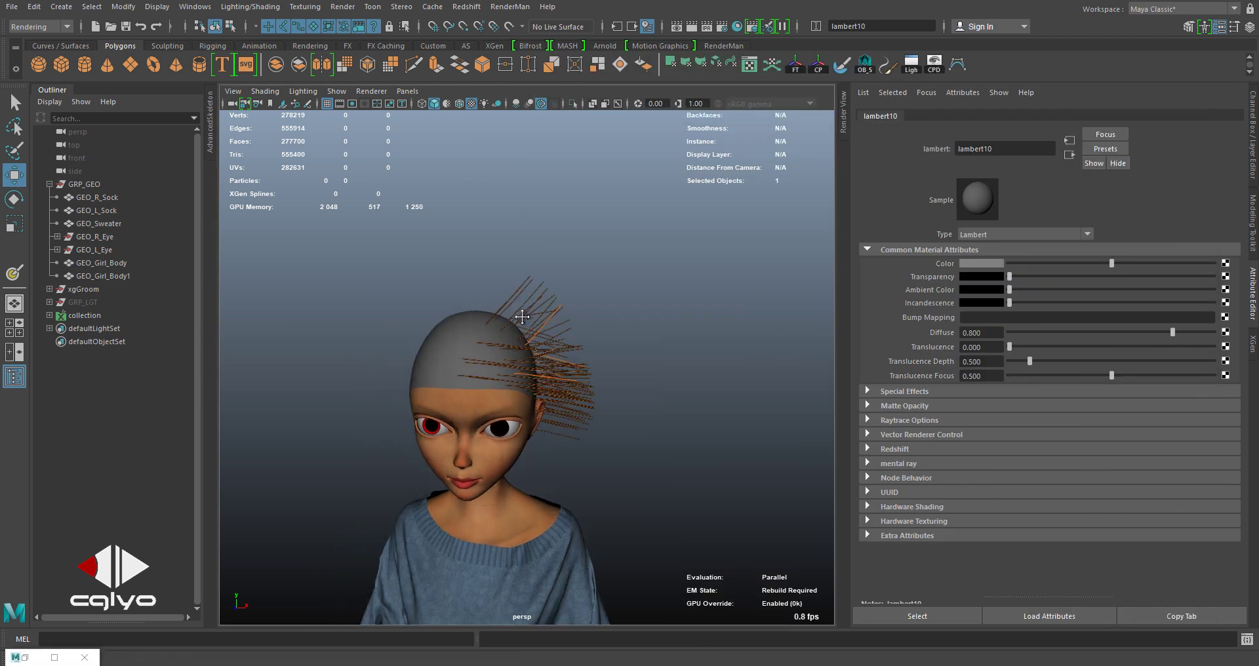
# Return to the XGen settings and start 3D painting of the Mask map on the scalp
pyautogui.keyDown('alt'); pyautogui.moveTo(523, 317); pyautogui.dragTo(535, 316, button='middle'); pyautogui.keyUp('alt')
pyautogui.click(1253, 343)
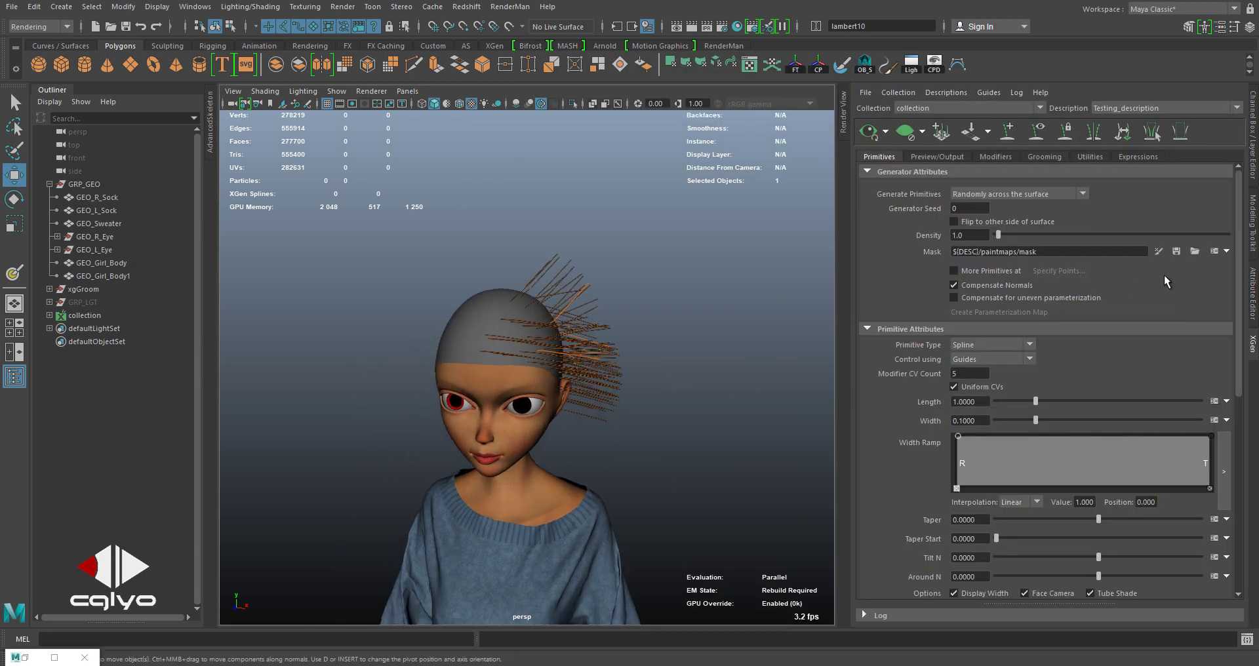
pyautogui.click(1157, 251)
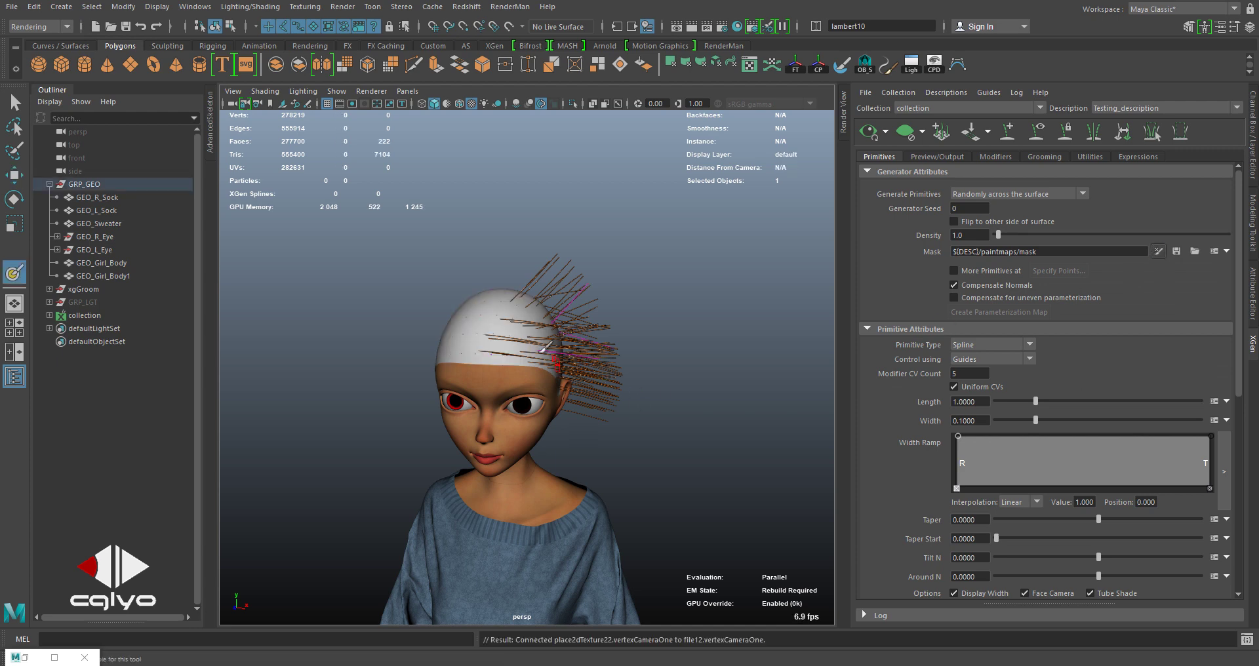
pyautogui.keyDown('alt'); pyautogui.moveTo(486, 315); pyautogui.dragTo(502, 367); pyautogui.keyUp('alt')
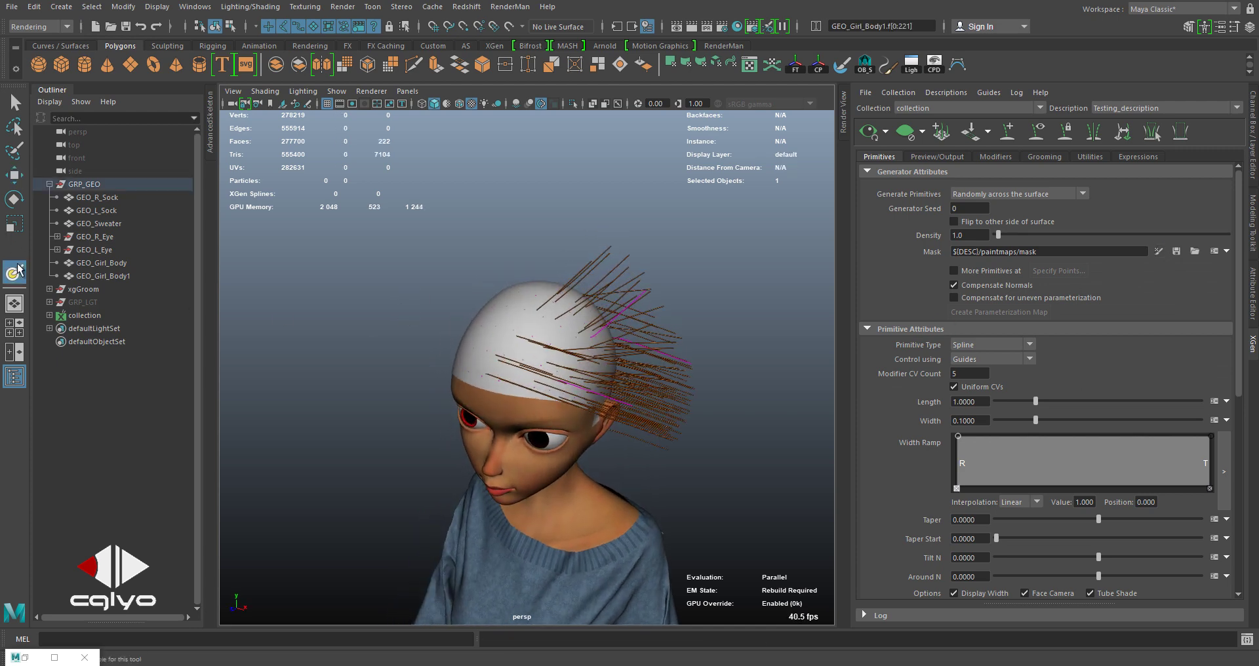
# Open the 3D Paint Tool settings and choose the soft Artisan brush
pyautogui.doubleClick(15, 271)
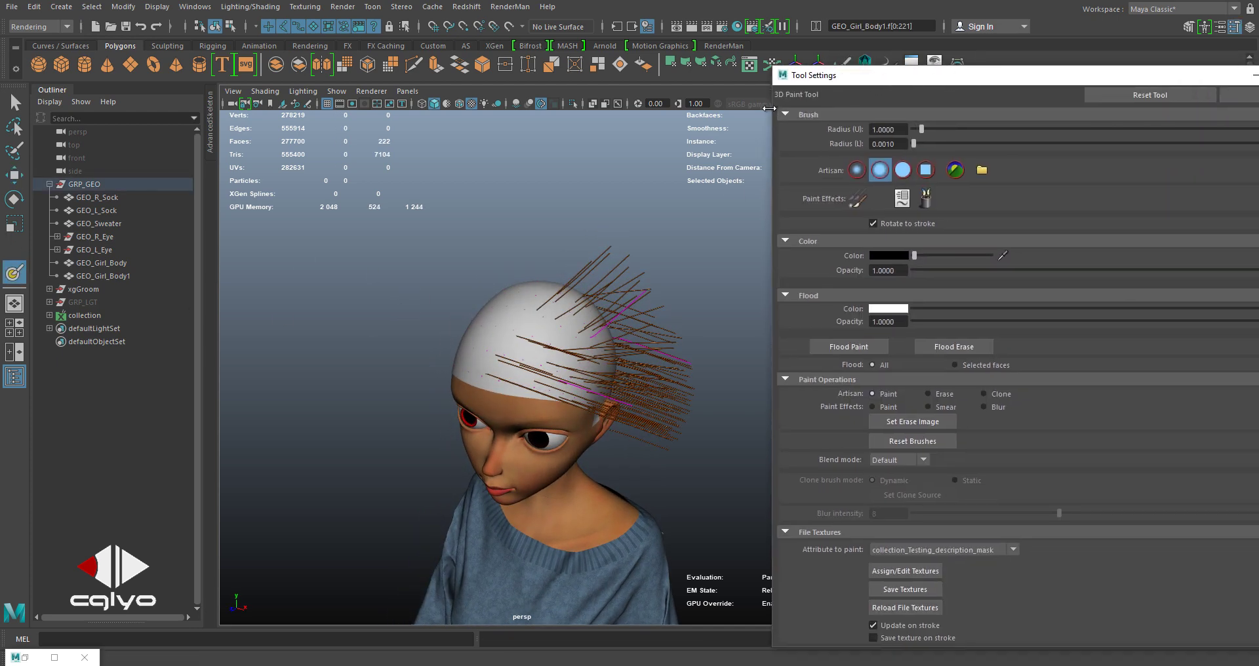
pyautogui.moveTo(772, 108); pyautogui.dragTo(894, 84)
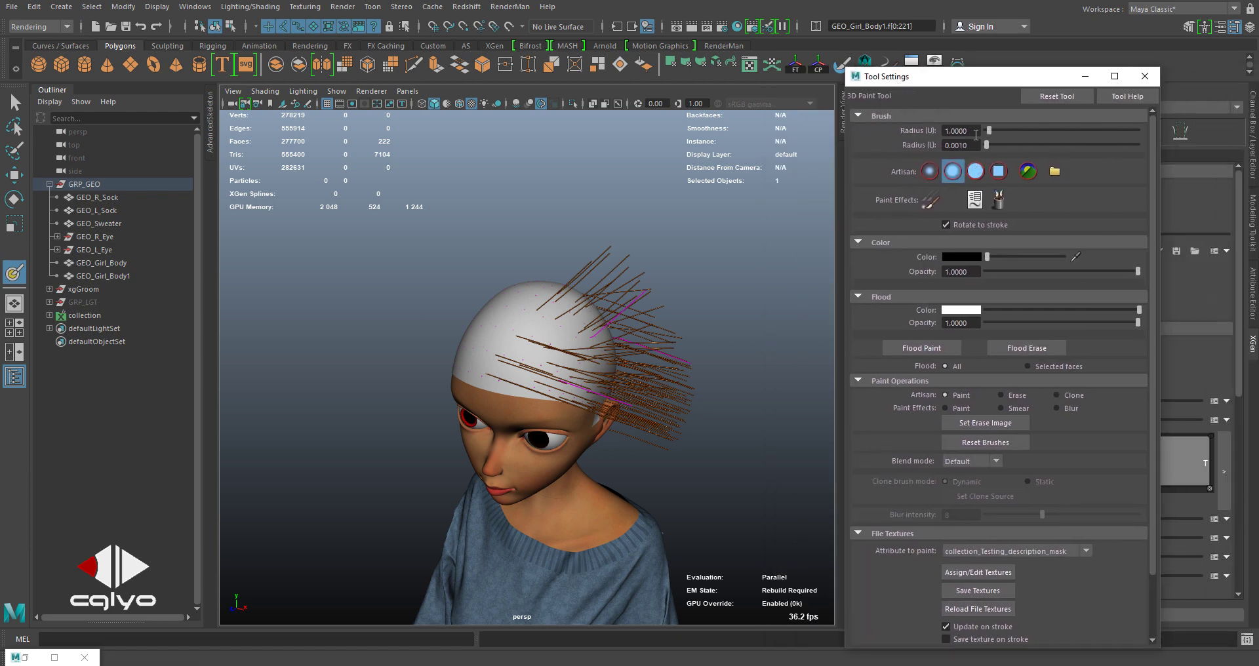
pyautogui.moveTo(970, 76); pyautogui.dragTo(943, 56)
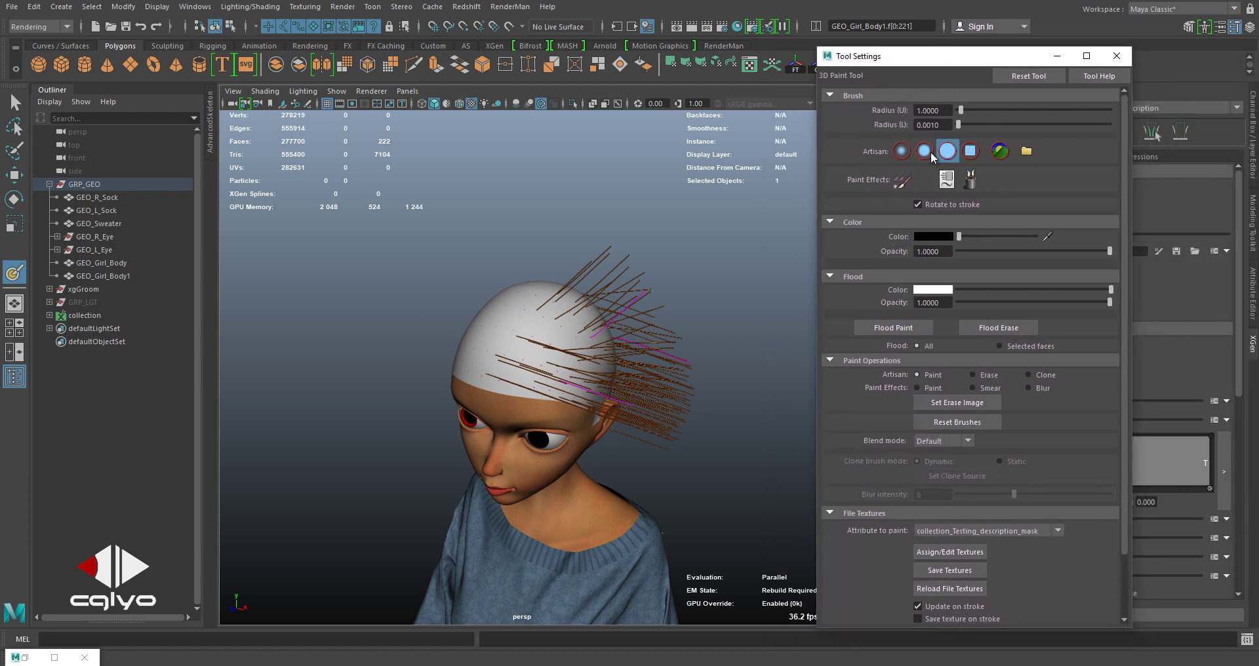
pyautogui.scroll(6, 562, 353)
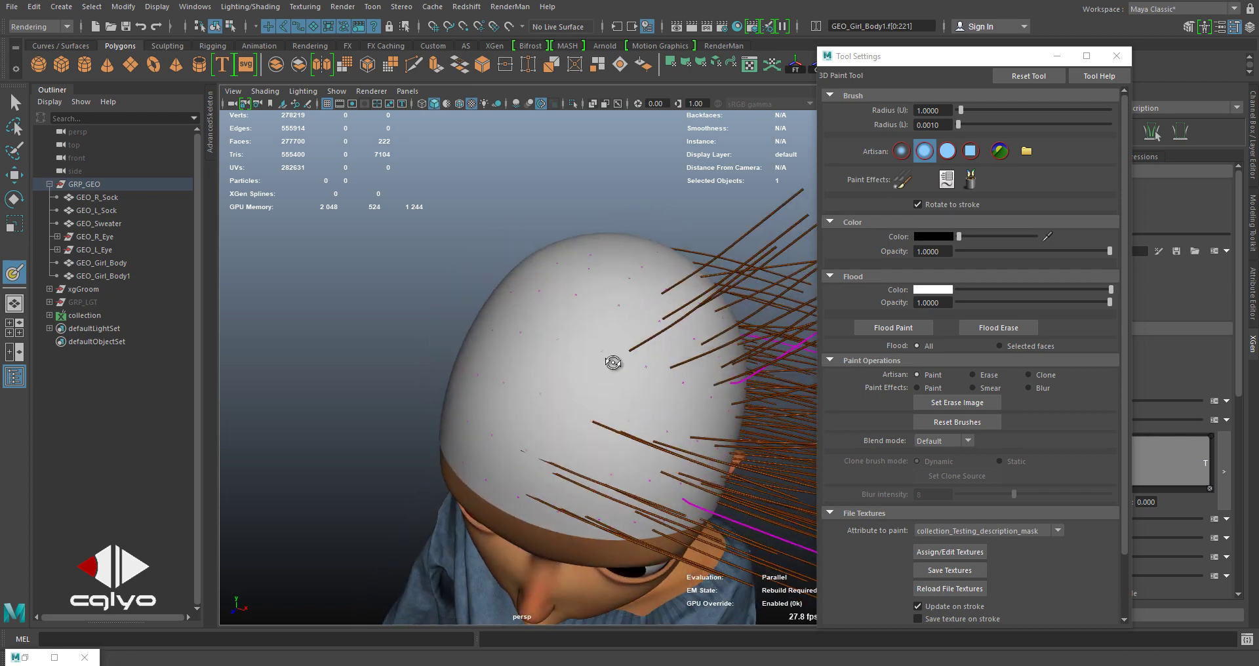
# Paint a black stripe along the middle of the scalp with a brush radius of about 1.6 and inspect its soft edge
pyautogui.keyDown('alt'); pyautogui.moveTo(625, 366); pyautogui.dragTo(541, 326); pyautogui.keyUp('alt')
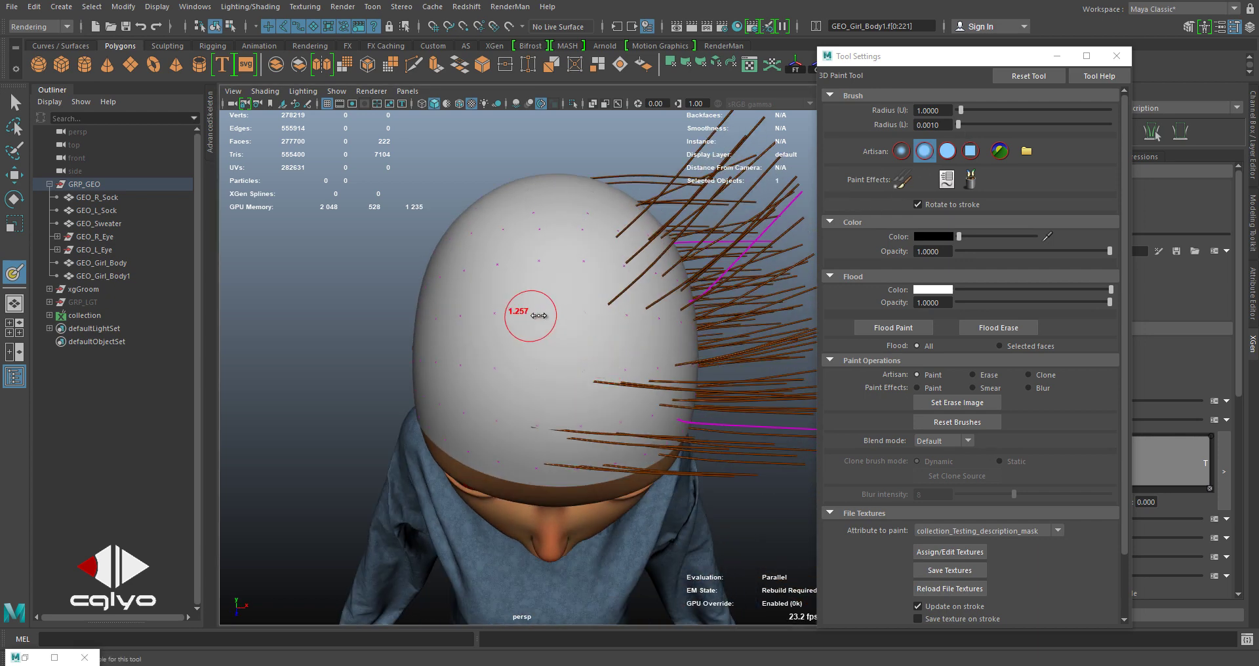
pyautogui.moveTo(546, 243); pyautogui.dragTo(535, 430)
pyautogui.scroll(5, 582, 315)
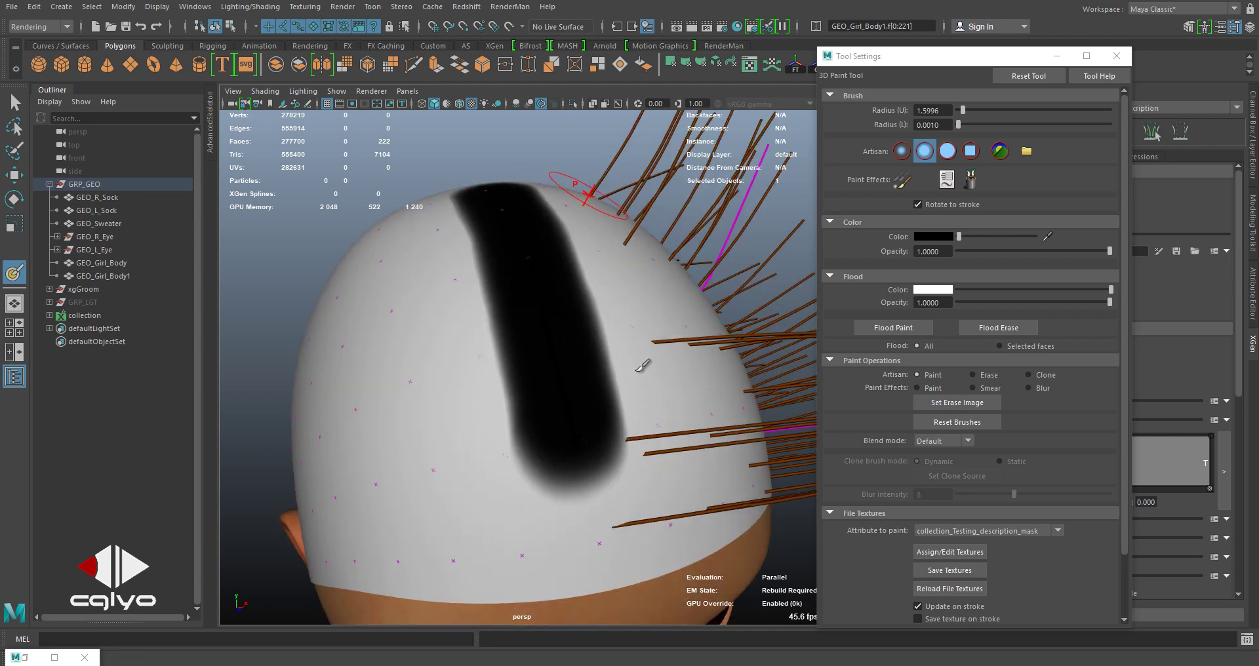
pyautogui.moveTo(593, 352)
pyautogui.keyDown('alt'); pyautogui.mouseDown()
pyautogui.moveTo(551, 326)
pyautogui.moveTo(537, 357)
pyautogui.moveTo(497, 321)
pyautogui.mouseUp(); pyautogui.keyUp('alt')
pyautogui.keyDown('alt'); pyautogui.moveTo(498, 321); pyautogui.dragTo(571, 328, button='right'); pyautogui.keyUp('alt')
pyautogui.keyDown('alt'); pyautogui.moveTo(557, 292); pyautogui.dragTo(532, 401, button='middle'); pyautogui.keyUp('alt')
pyautogui.keyDown('alt'); pyautogui.moveTo(578, 345); pyautogui.dragTo(565, 347, button='middle'); pyautogui.keyUp('alt')
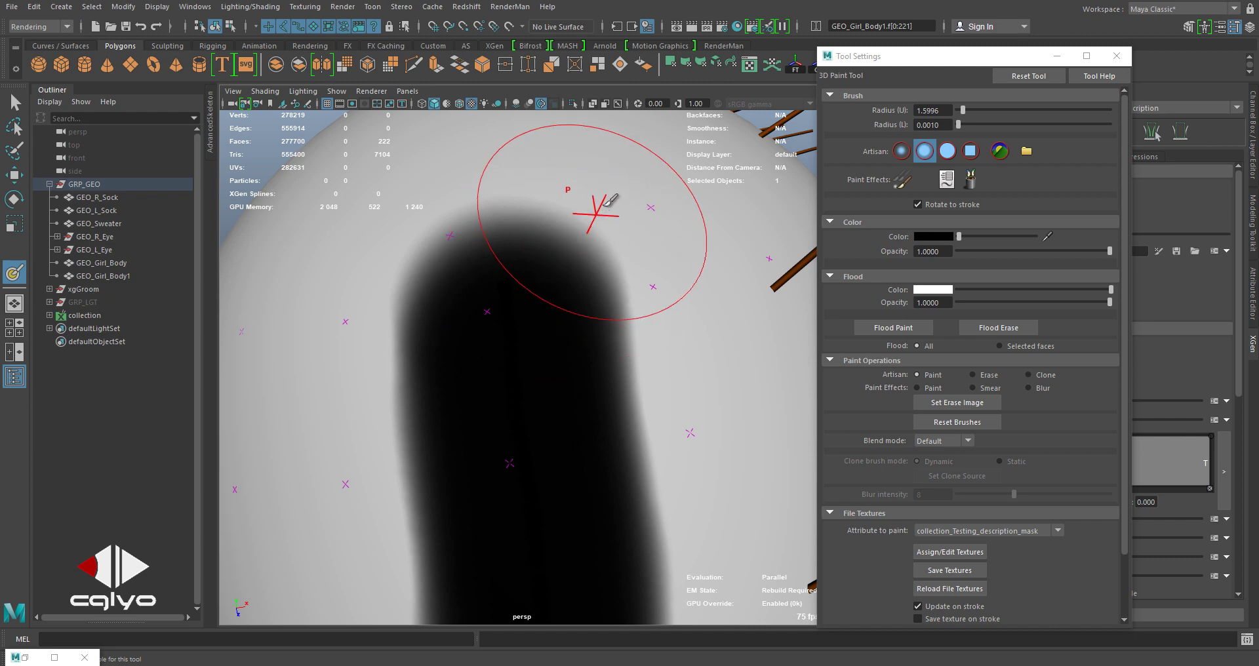
pyautogui.keyDown('alt'); pyautogui.moveTo(652, 304); pyautogui.dragTo(472, 296, button='right'); pyautogui.keyUp('alt')
pyautogui.moveTo(544, 306)
pyautogui.keyDown('alt'); pyautogui.mouseDown()
pyautogui.moveTo(553, 342)
pyautogui.moveTo(478, 299)
pyautogui.moveTo(590, 289)
pyautogui.mouseUp(); pyautogui.keyUp('alt')
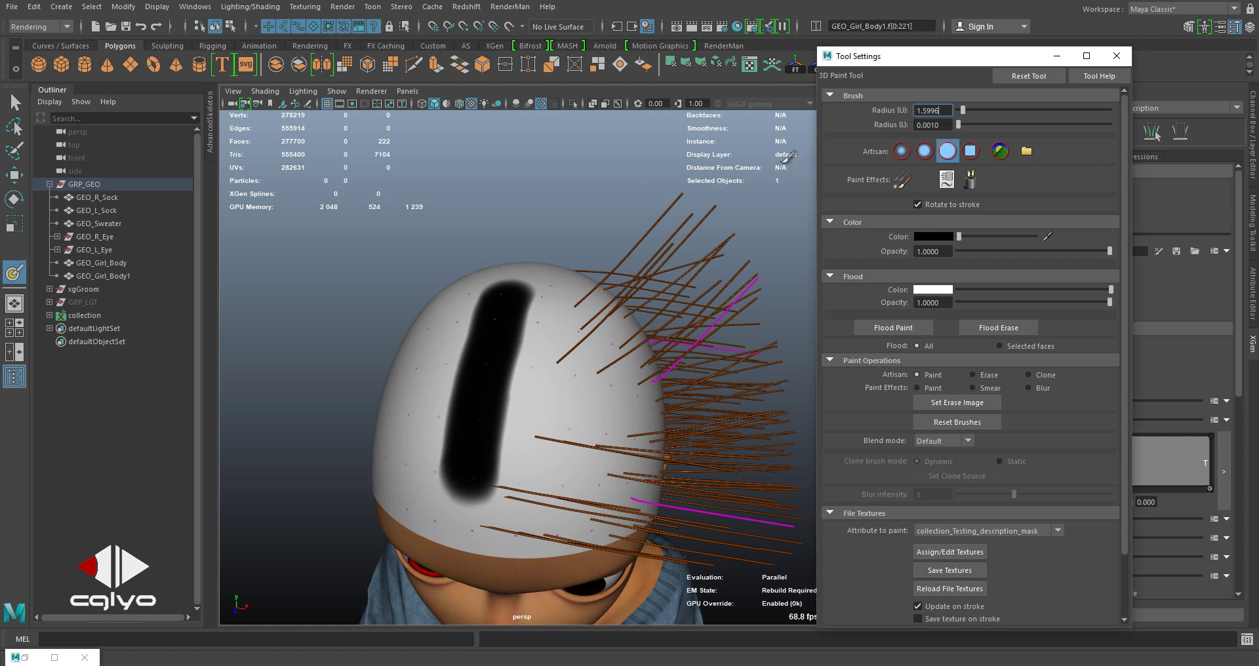
# Paint a large black patch on the side of the scalp beside the stripe, using the solid Artisan brush
pyautogui.keyDown('alt'); pyautogui.moveTo(557, 328); pyautogui.dragTo(551, 453, button='right'); pyautogui.keyUp('alt')
pyautogui.keyDown('alt'); pyautogui.moveTo(551, 452); pyautogui.dragTo(584, 349); pyautogui.keyUp('alt')
pyautogui.moveTo(604, 305)
pyautogui.mouseDown()
pyautogui.moveTo(494, 442)
pyautogui.moveTo(550, 337)
pyautogui.mouseUp()
pyautogui.moveTo(572, 425)
pyautogui.mouseDown()
pyautogui.moveTo(627, 290)
pyautogui.moveTo(474, 423)
pyautogui.moveTo(485, 439)
pyautogui.mouseUp()
# Save the painted mask map in XGen, close the paint tool settings and leave the paint tool
pyautogui.moveTo(952, 61); pyautogui.dragTo(772, 48)
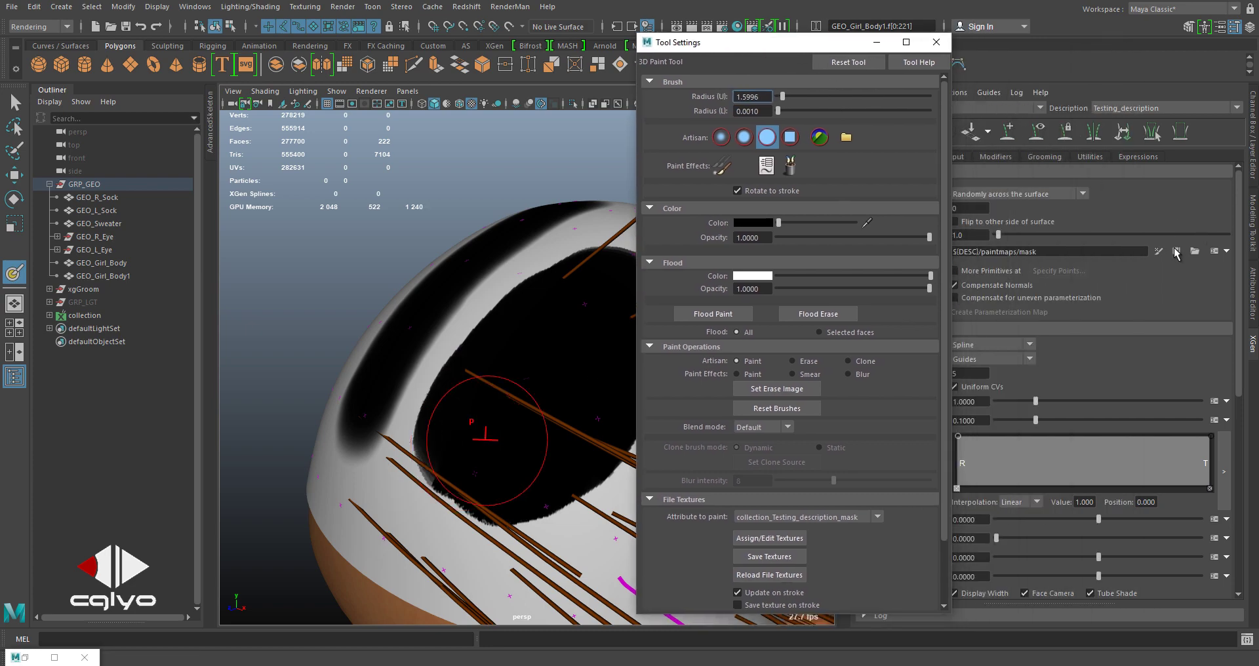
pyautogui.moveTo(483, 346)
pyautogui.keyDown('alt'); pyautogui.mouseDown()
pyautogui.moveTo(481, 309)
pyautogui.moveTo(427, 282)
pyautogui.moveTo(409, 317)
pyautogui.moveTo(368, 297)
pyautogui.moveTo(420, 370)
pyautogui.moveTo(459, 368)
pyautogui.moveTo(510, 396)
pyautogui.mouseUp(); pyautogui.keyUp('alt')
pyautogui.moveTo(539, 322)
pyautogui.keyDown('alt'); pyautogui.mouseDown()
pyautogui.moveTo(413, 315)
pyautogui.moveTo(575, 309)
pyautogui.mouseUp(); pyautogui.keyUp('alt')
pyautogui.click(942, 50)
pyautogui.press('w')
pyautogui.click(627, 259)
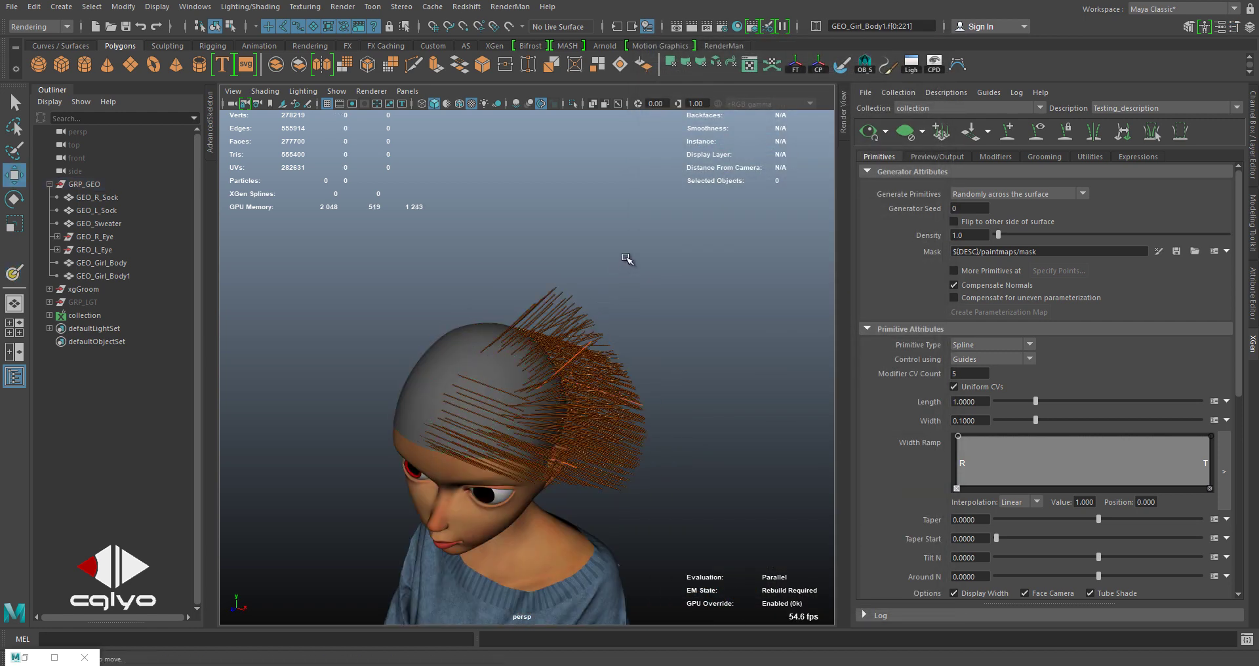
# Select the scalp mesh and open the UV editor
pyautogui.keyDown('alt'); pyautogui.moveTo(627, 259); pyautogui.dragTo(491, 366); pyautogui.keyUp('alt')
pyautogui.click(492, 366)
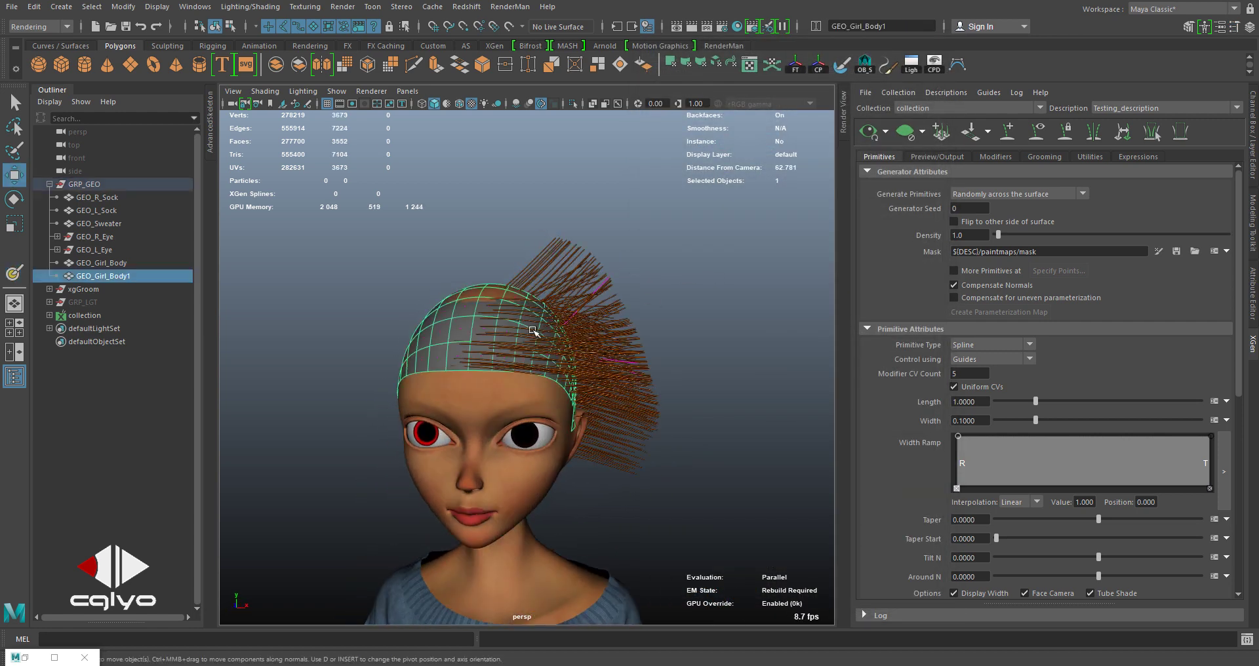
pyautogui.keyDown('alt'); pyautogui.moveTo(576, 324); pyautogui.dragTo(592, 327); pyautogui.keyUp('alt')
pyautogui.click(749, 63)
pyautogui.moveTo(616, 148); pyautogui.dragTo(846, 148)
# Restore the Hypershade to examine the scalp's Lambert network with its mask texture, then minimise it again
pyautogui.click(35, 656)
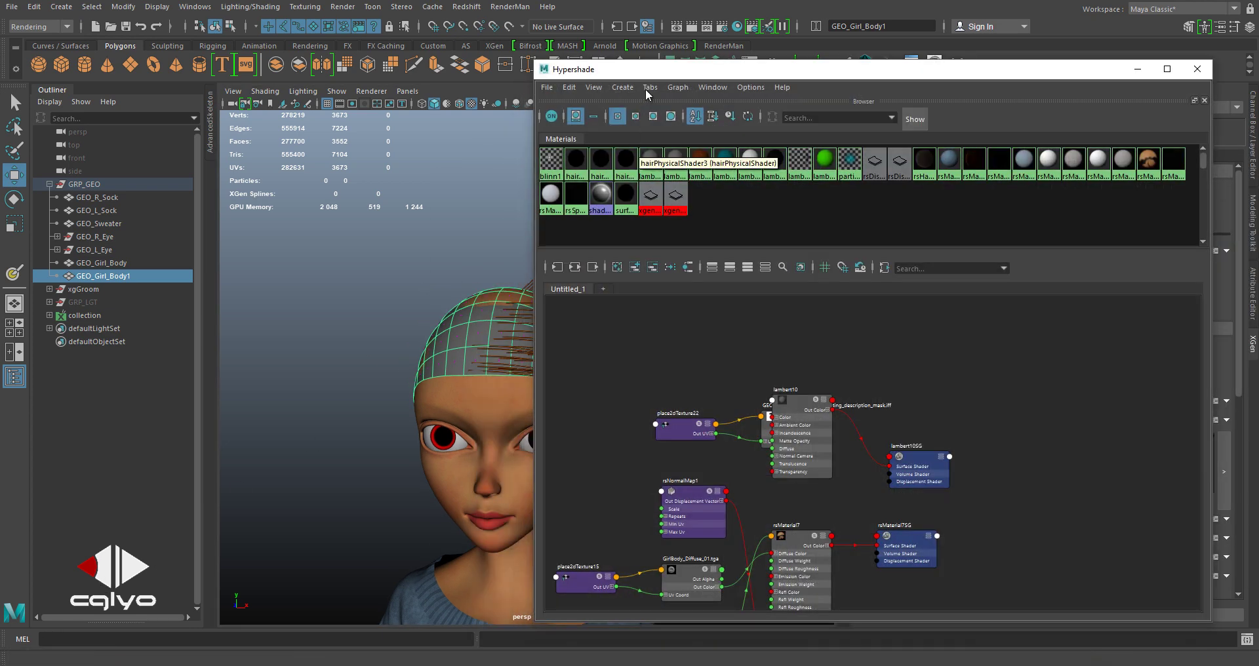
pyautogui.moveTo(651, 69); pyautogui.dragTo(710, 65)
pyautogui.keyDown('alt'); pyautogui.moveTo(459, 316); pyautogui.dragTo(412, 365); pyautogui.keyUp('alt')
pyautogui.keyDown('alt'); pyautogui.moveTo(412, 364); pyautogui.dragTo(450, 362, button='middle'); pyautogui.keyUp('alt')
pyautogui.moveTo(1014, 63); pyautogui.dragTo(847, 60)
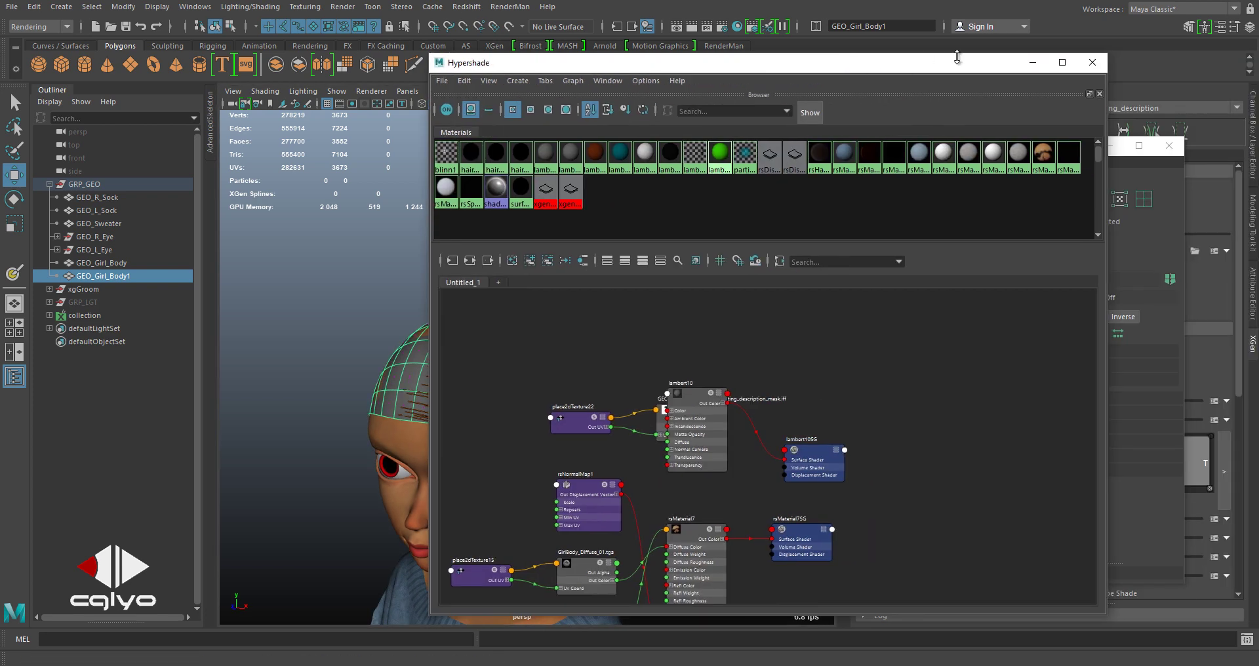
pyautogui.click(1033, 63)
# Close the UV editor and switch to the Select tool
pyautogui.moveTo(986, 150); pyautogui.dragTo(1046, 156)
pyautogui.click(1236, 151)
pyautogui.moveTo(530, 357)
pyautogui.keyDown('alt'); pyautogui.mouseDown()
pyautogui.moveTo(511, 368)
pyautogui.moveTo(562, 363)
pyautogui.moveTo(548, 364)
pyautogui.mouseUp(); pyautogui.keyUp('alt')
pyautogui.press('q')
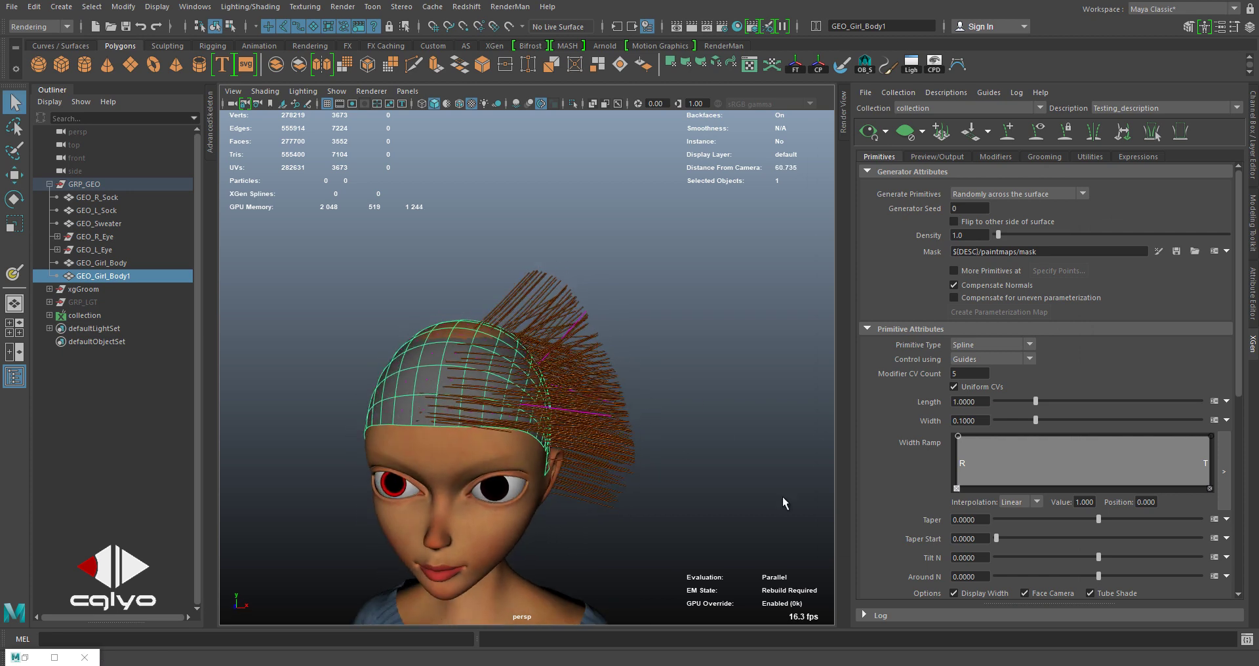